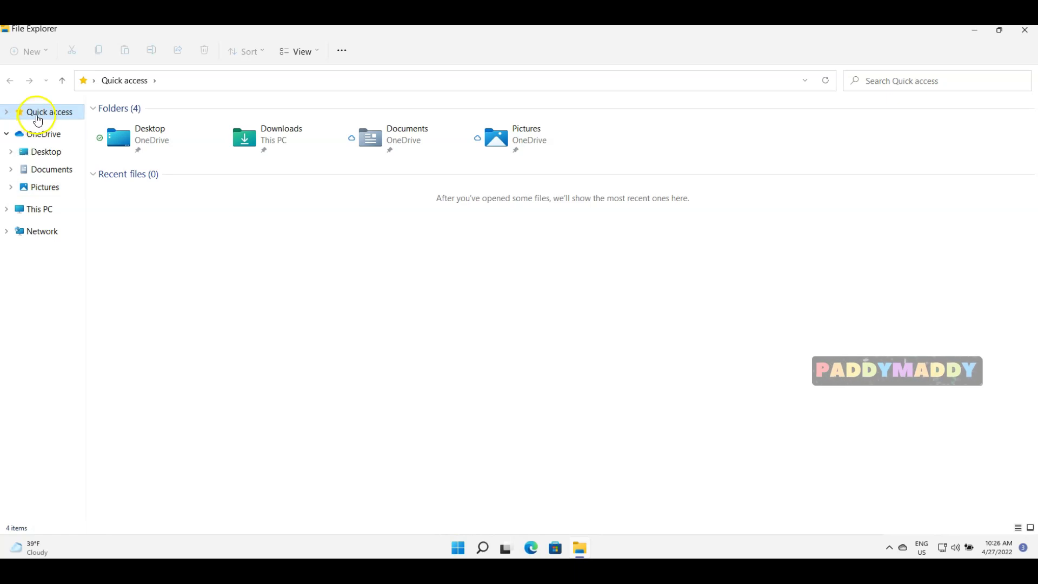
Open Documents from Quick access, then browse This PC > Local Disk (C:) > Users > user folder > OneDrive > Documents.
{"action": "left_click", "coordinate": [9, 114]}
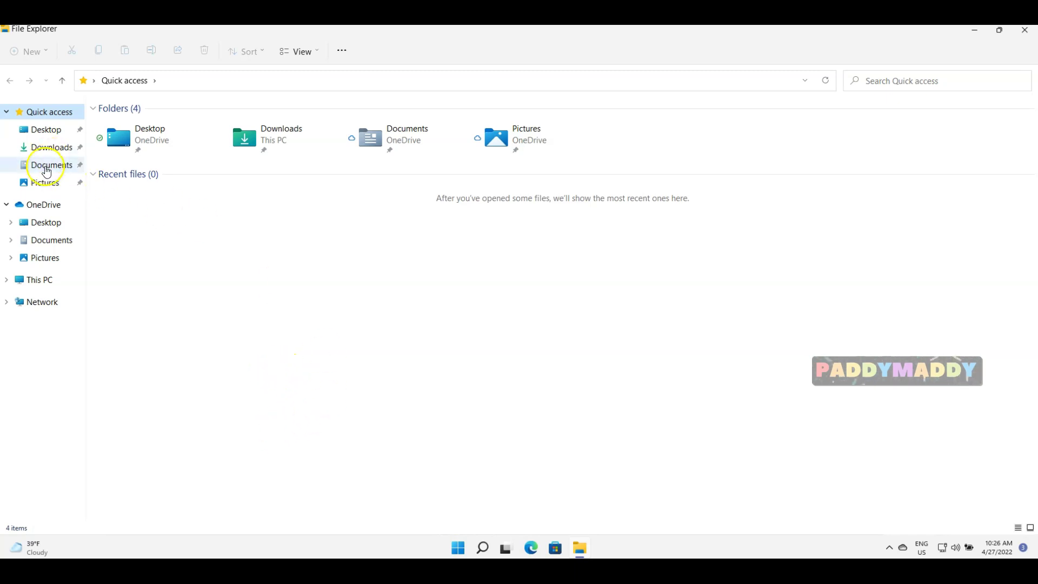
{"action": "left_click", "coordinate": [48, 169]}
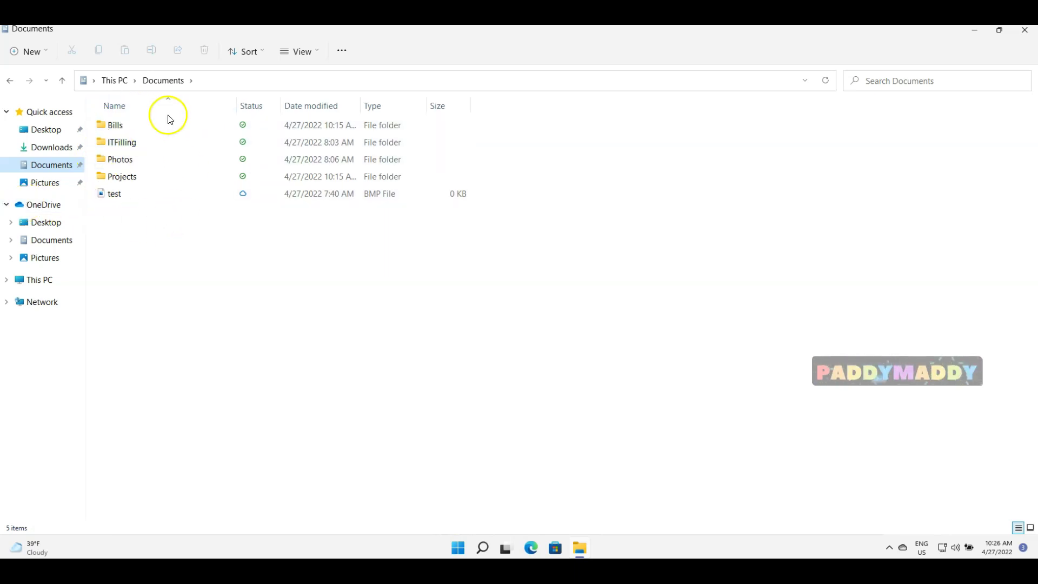
{"action": "left_click", "coordinate": [33, 287]}
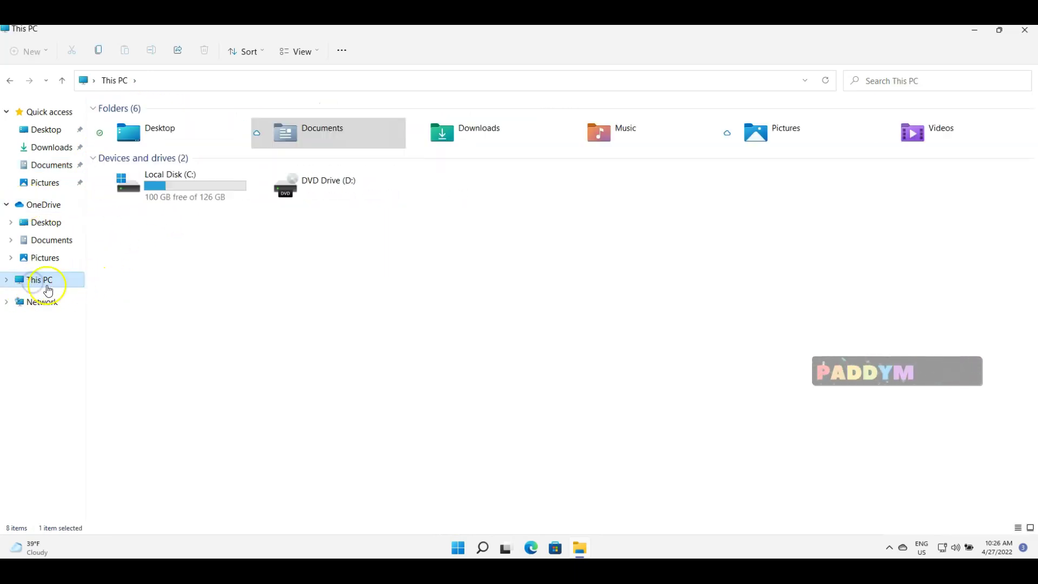
{"action": "double_click", "coordinate": [202, 188]}
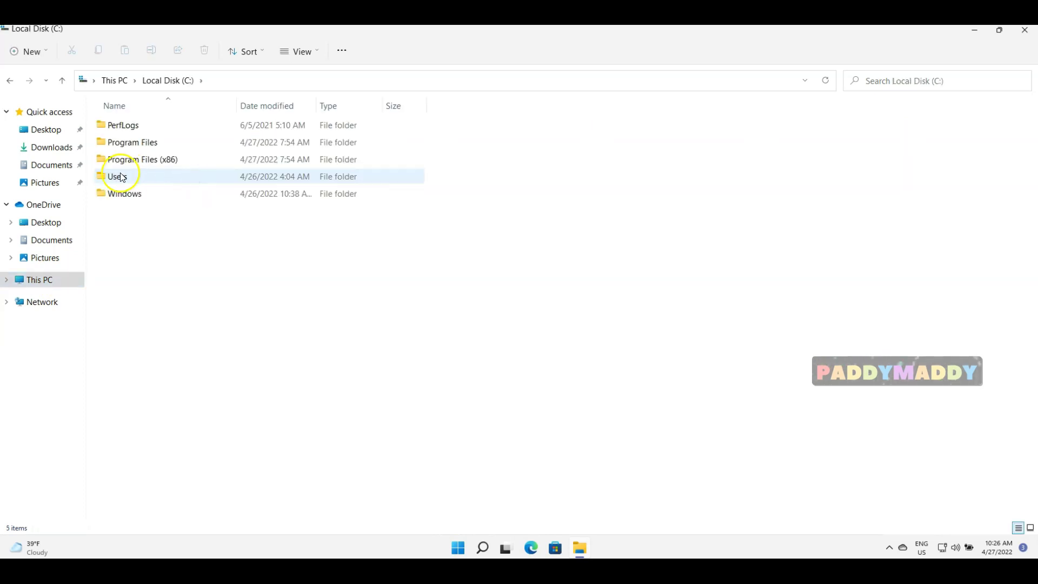
{"action": "double_click", "coordinate": [120, 179]}
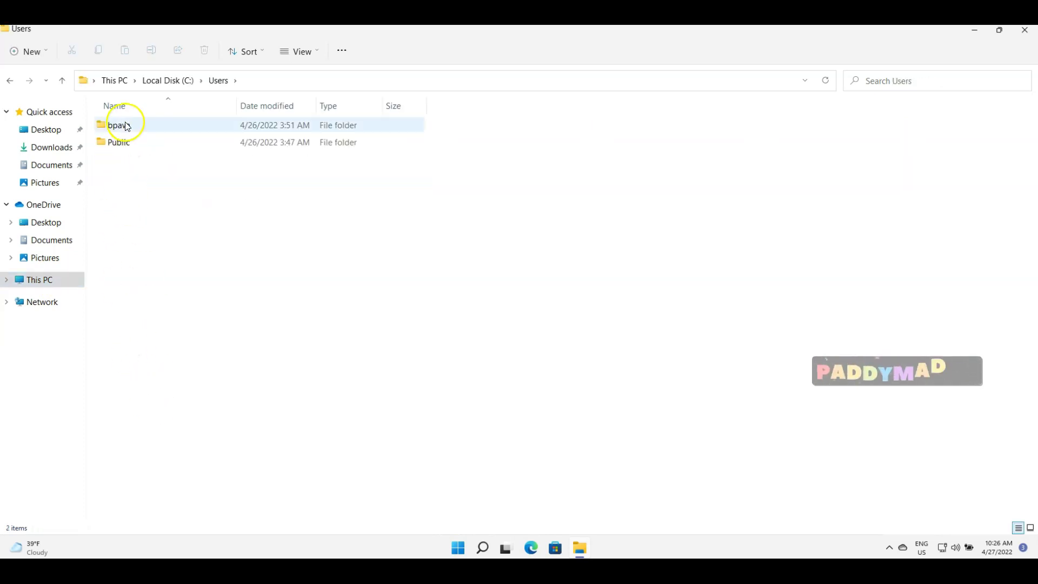
{"action": "double_click", "coordinate": [116, 125]}
{"action": "left_click", "coordinate": [123, 228]}
{"action": "double_click", "coordinate": [123, 228]}
{"action": "double_click", "coordinate": [125, 144]}
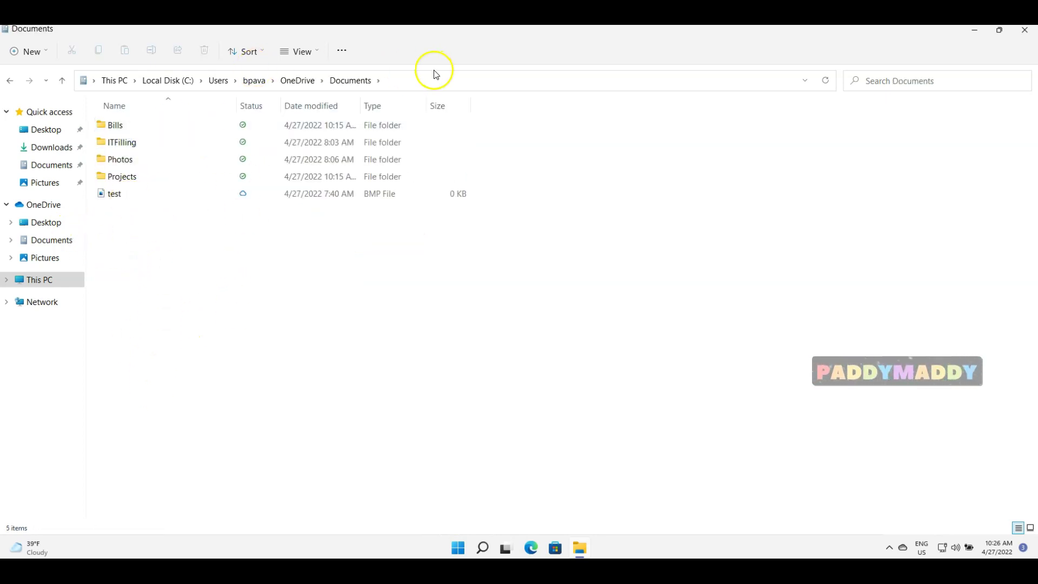
View the full address-bar path, then compare Quick access Documents with the OneDrive Documents location.
{"action": "left_click", "coordinate": [424, 82]}
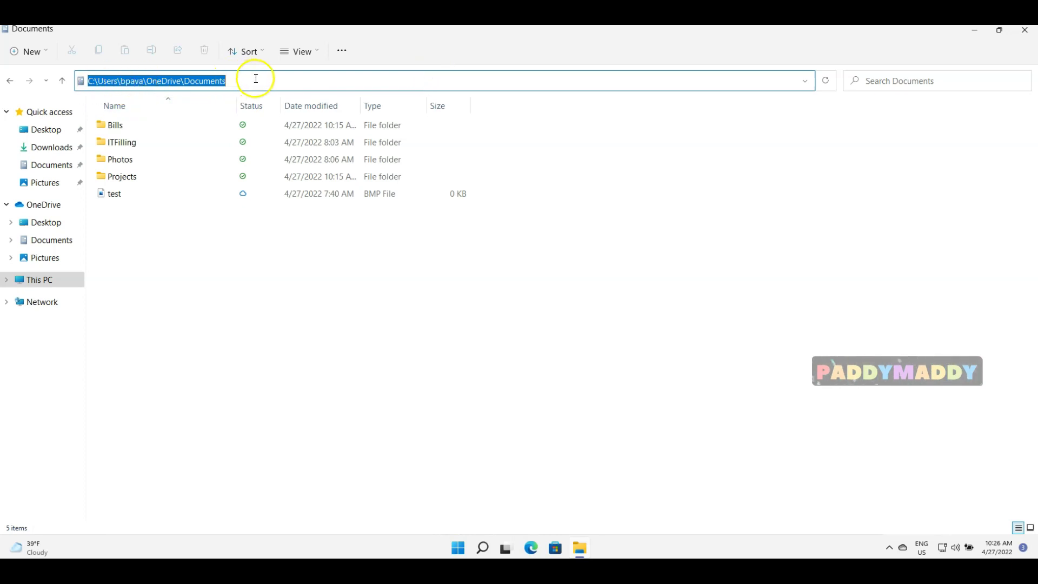
{"action": "left_click", "coordinate": [295, 309]}
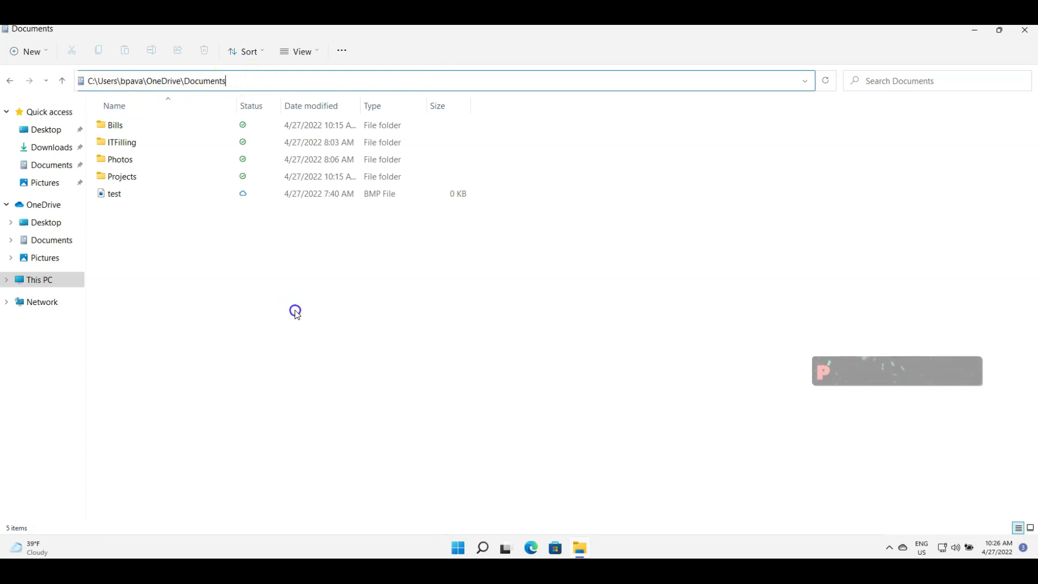
{"action": "left_click", "coordinate": [48, 164]}
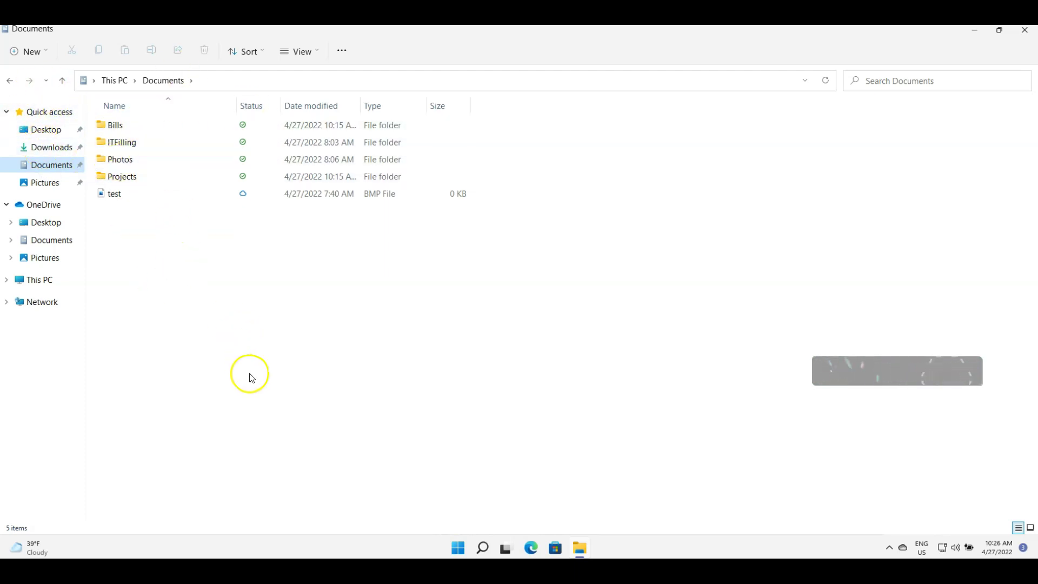
{"action": "left_click", "coordinate": [10, 82]}
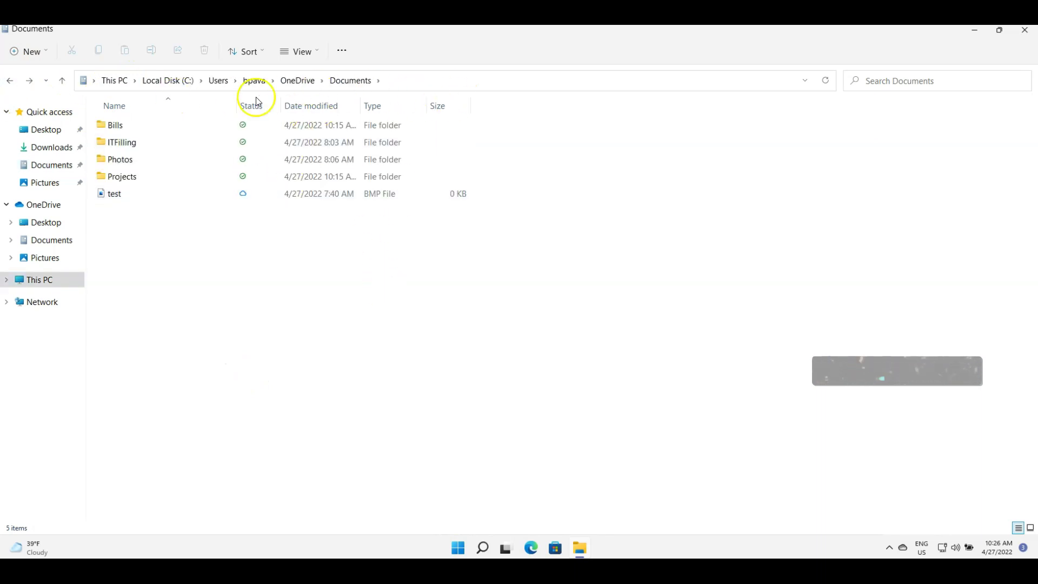
{"action": "left_click", "coordinate": [52, 169]}
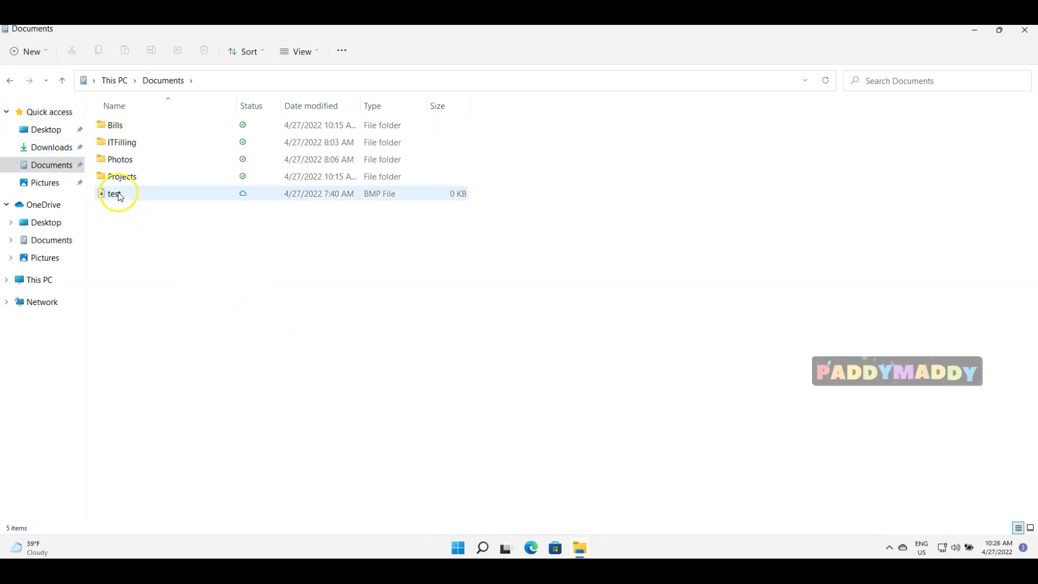
Open test.bmp in Photos and close it again.
{"action": "double_click", "coordinate": [114, 193]}
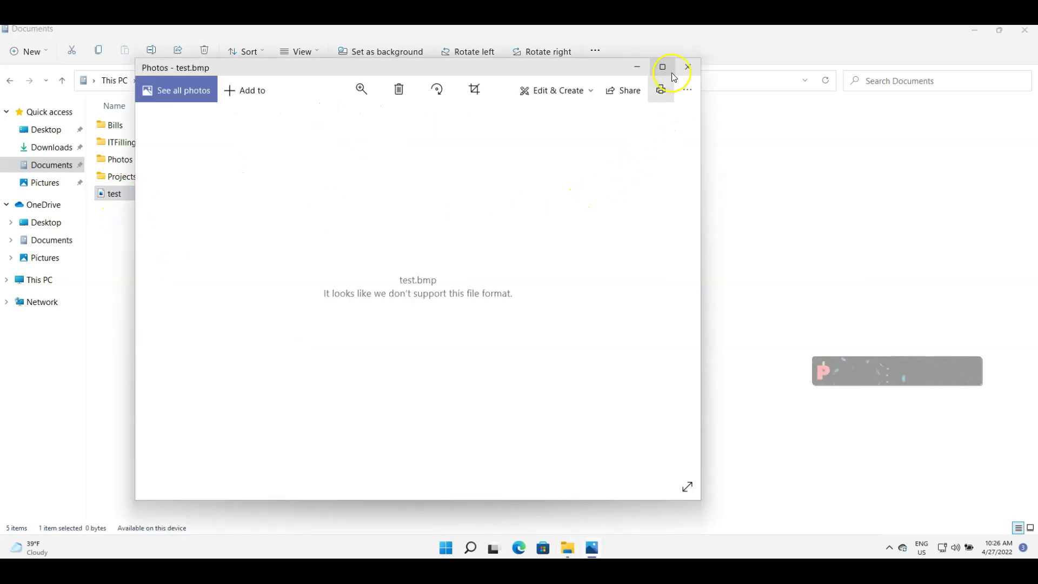
{"action": "left_click", "coordinate": [684, 68]}
{"action": "left_click", "coordinate": [327, 332]}
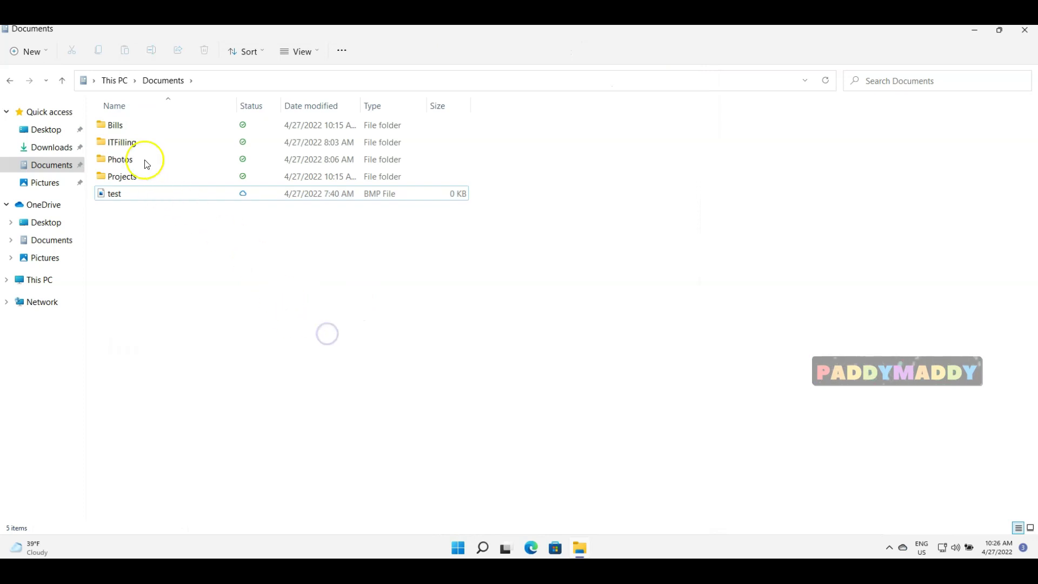
Open and close the itax-calc workbook from ITFilling, then return to Quick access.
{"action": "left_click", "coordinate": [249, 320]}
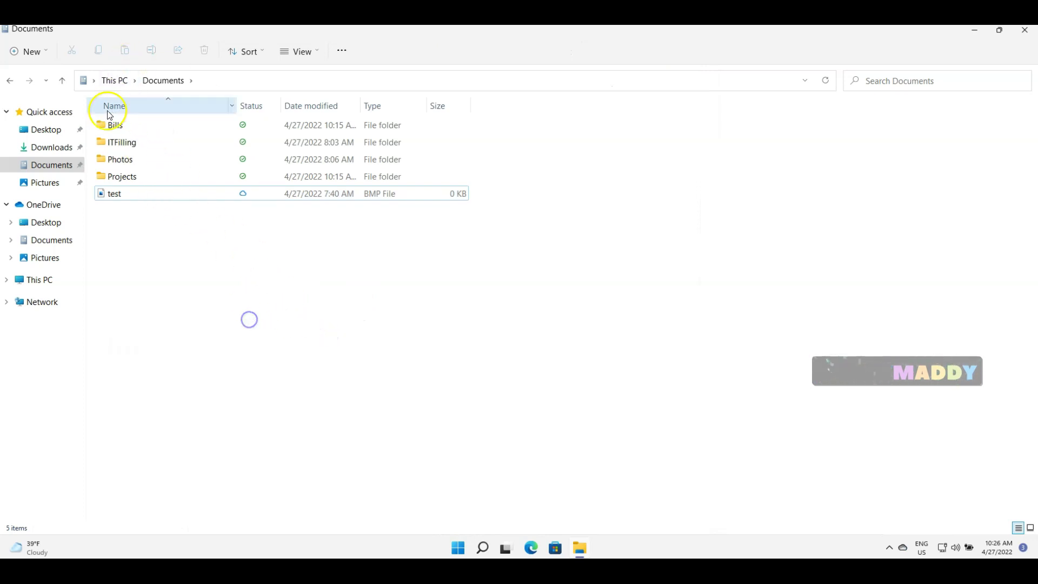
{"action": "double_click", "coordinate": [122, 147]}
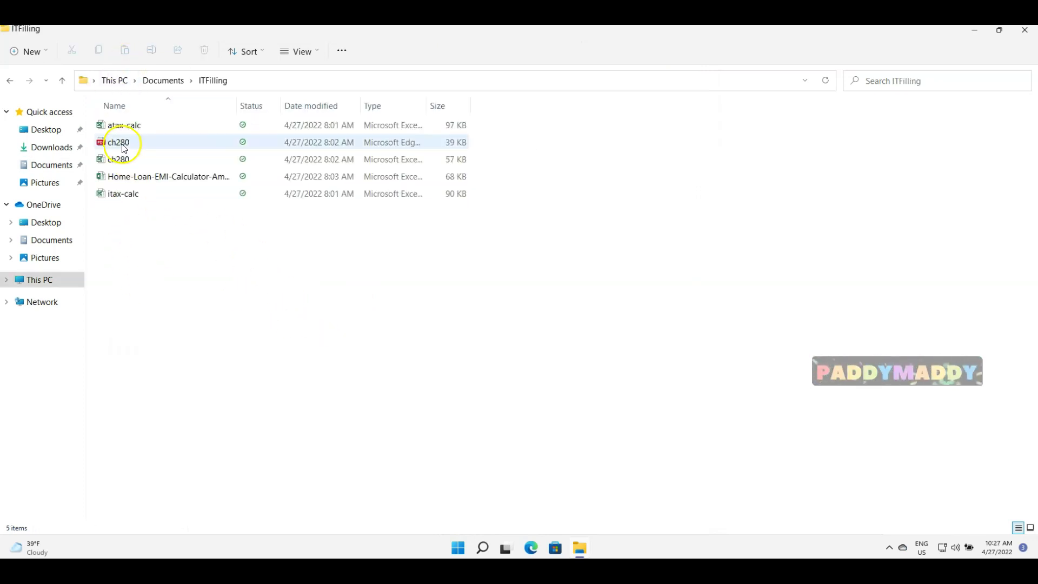
{"action": "left_click", "coordinate": [128, 195]}
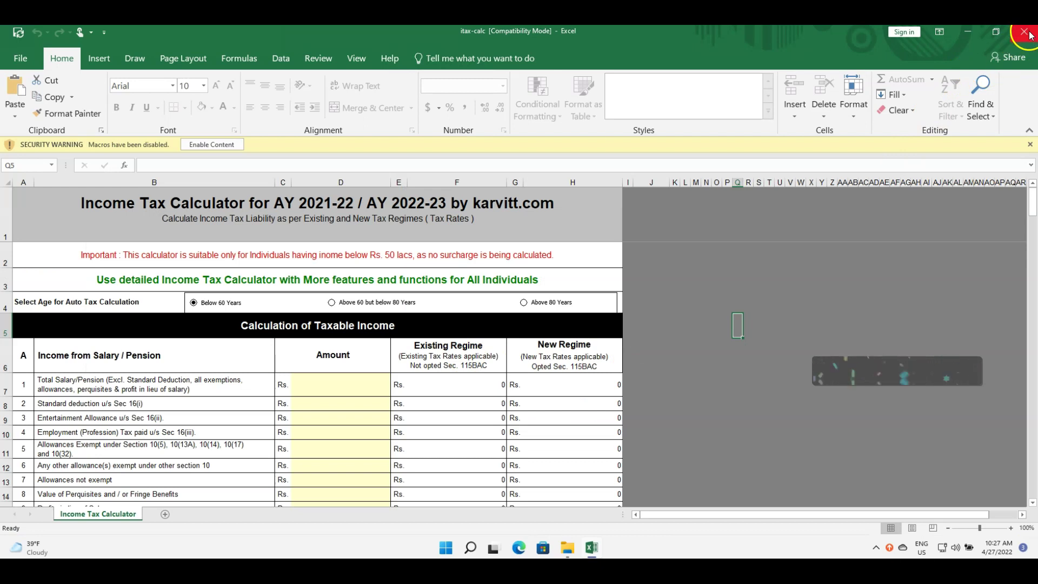
{"action": "left_click", "coordinate": [1029, 33]}
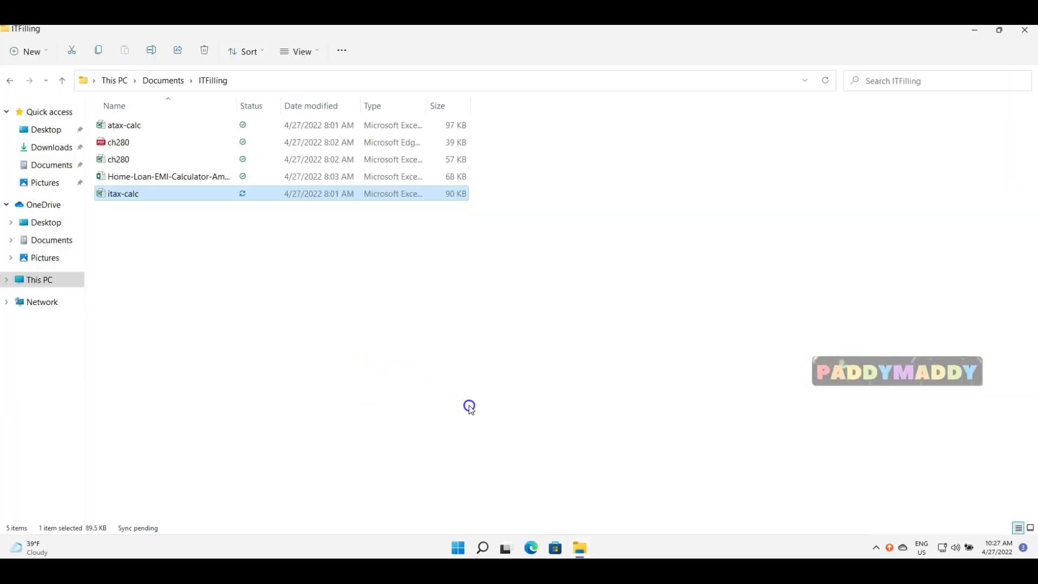
{"action": "left_click", "coordinate": [42, 114]}
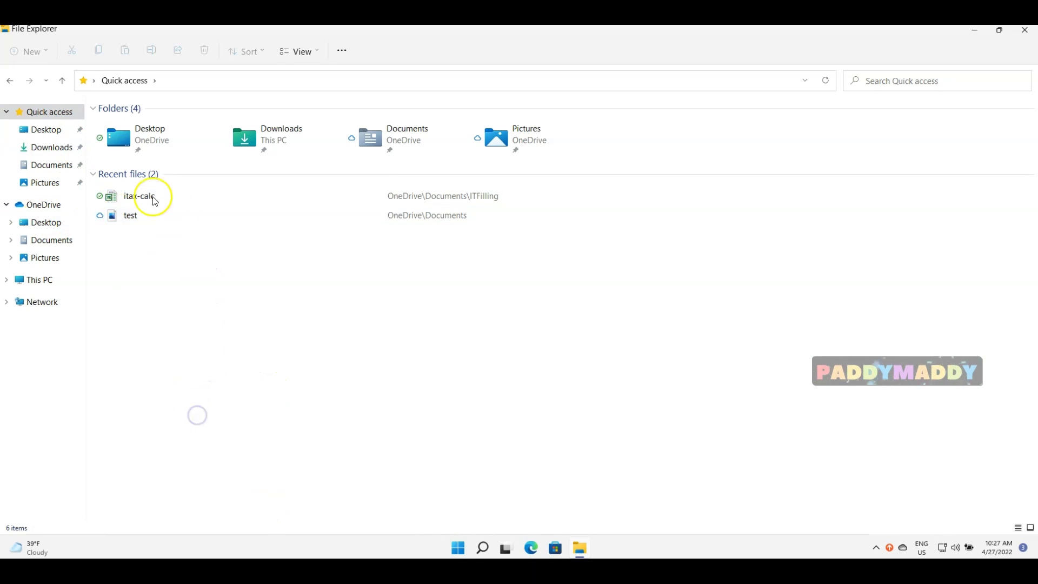
{"action": "double_click", "coordinate": [134, 197]}
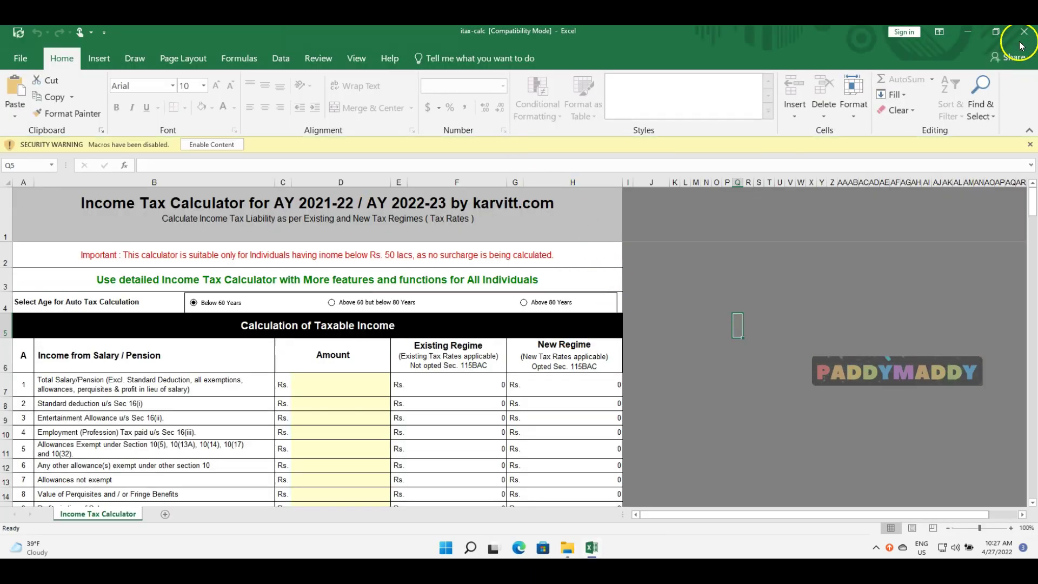
{"action": "left_click", "coordinate": [1024, 31]}
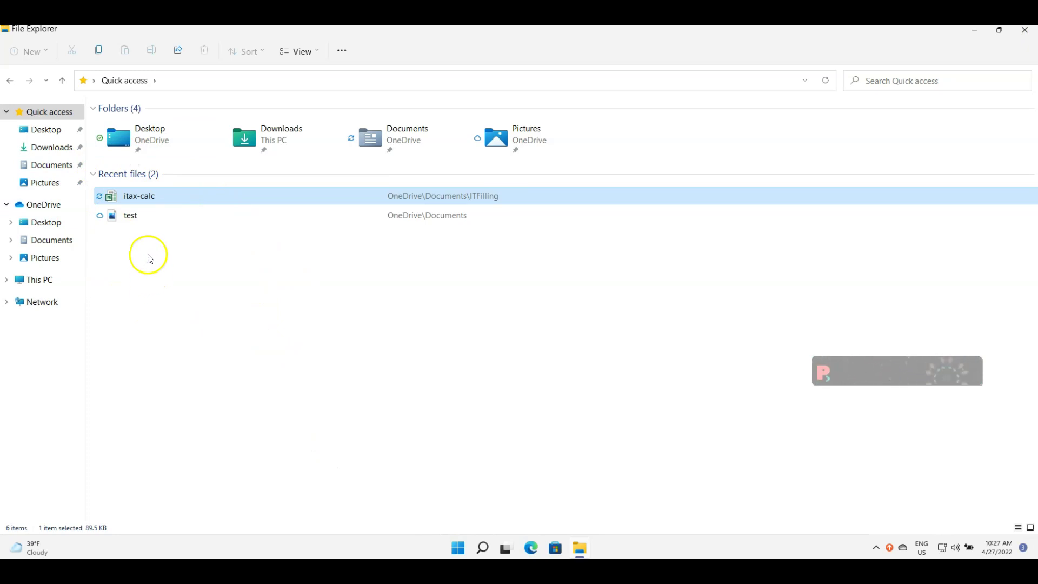
Clear File Explorer history and turn off recent files and frequent folders in Quick access.
{"action": "left_click", "coordinate": [342, 51]}
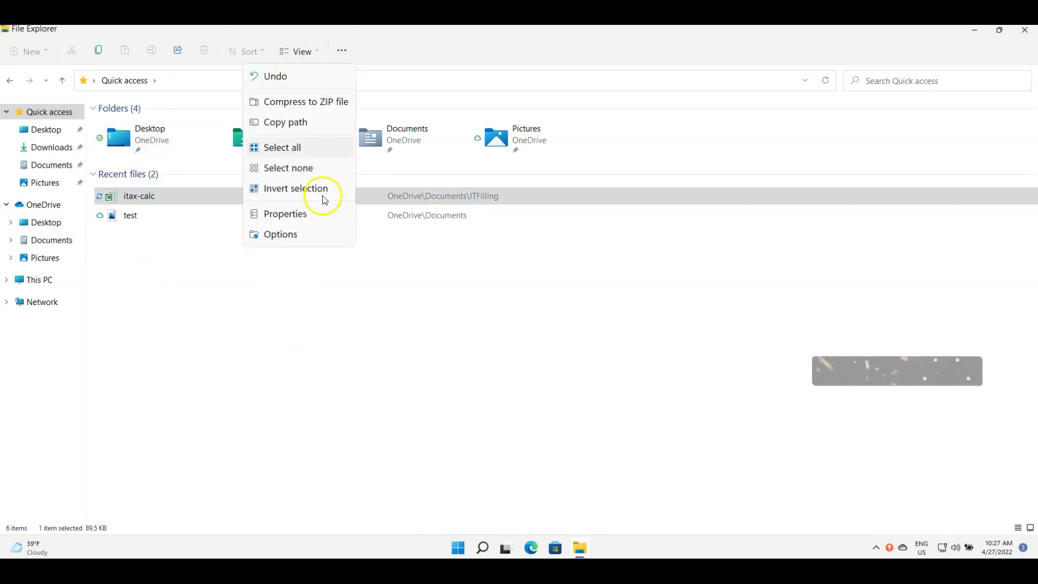
{"action": "left_click", "coordinate": [290, 235]}
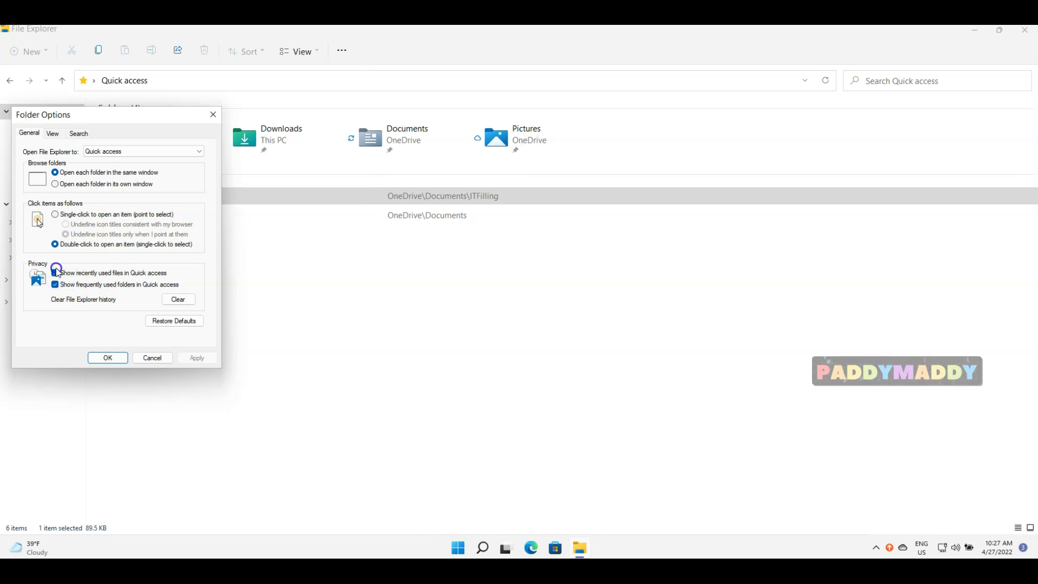
{"action": "left_click", "coordinate": [186, 299]}
{"action": "left_click_drag", "start_coordinate": [220, 122], "coordinate": [322, 132]}
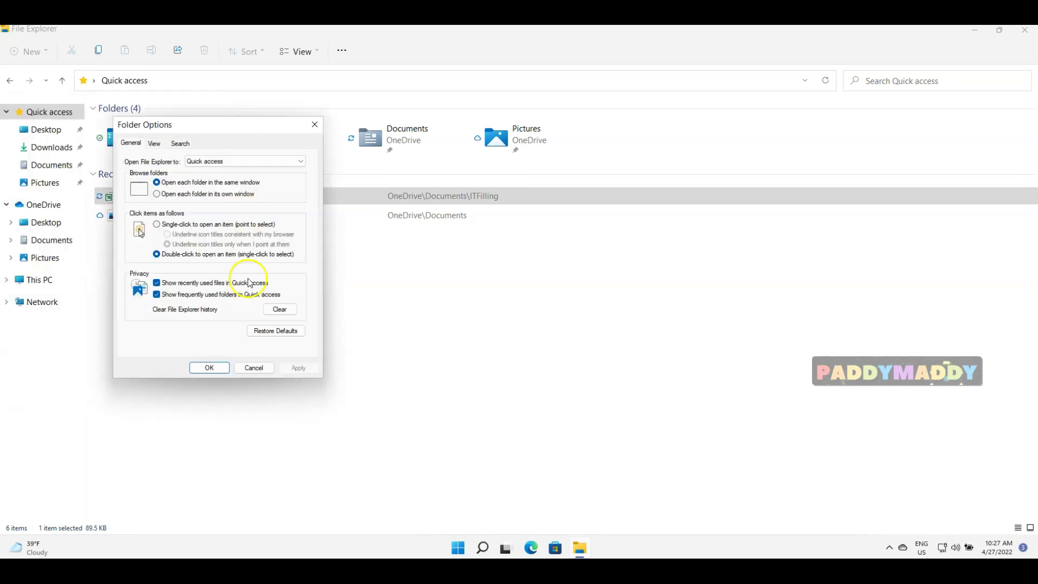
{"action": "left_click", "coordinate": [156, 295]}
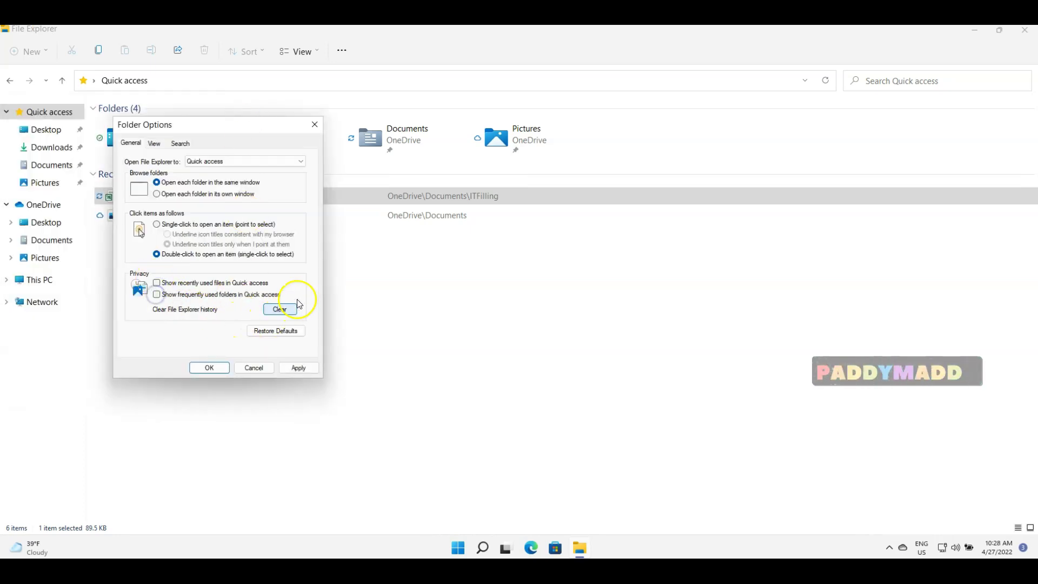
{"action": "left_click", "coordinate": [282, 305]}
{"action": "left_click", "coordinate": [301, 368]}
{"action": "left_click", "coordinate": [209, 367]}
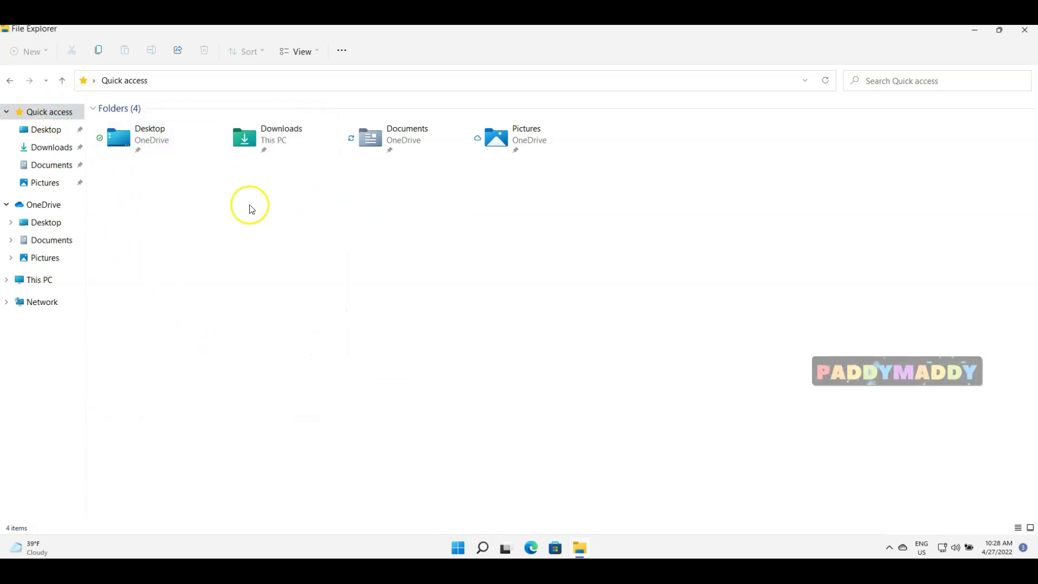
Open and close ch280.pdf from Documents > Projects, then reopen Folder Options from Quick access.
{"action": "left_click", "coordinate": [56, 165]}
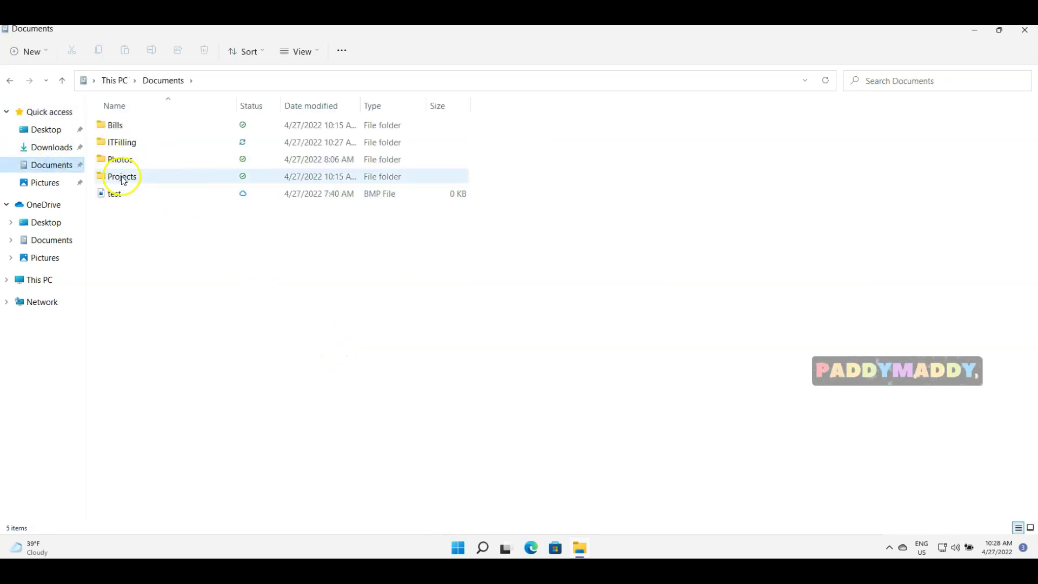
{"action": "double_click", "coordinate": [121, 177]}
{"action": "double_click", "coordinate": [119, 160]}
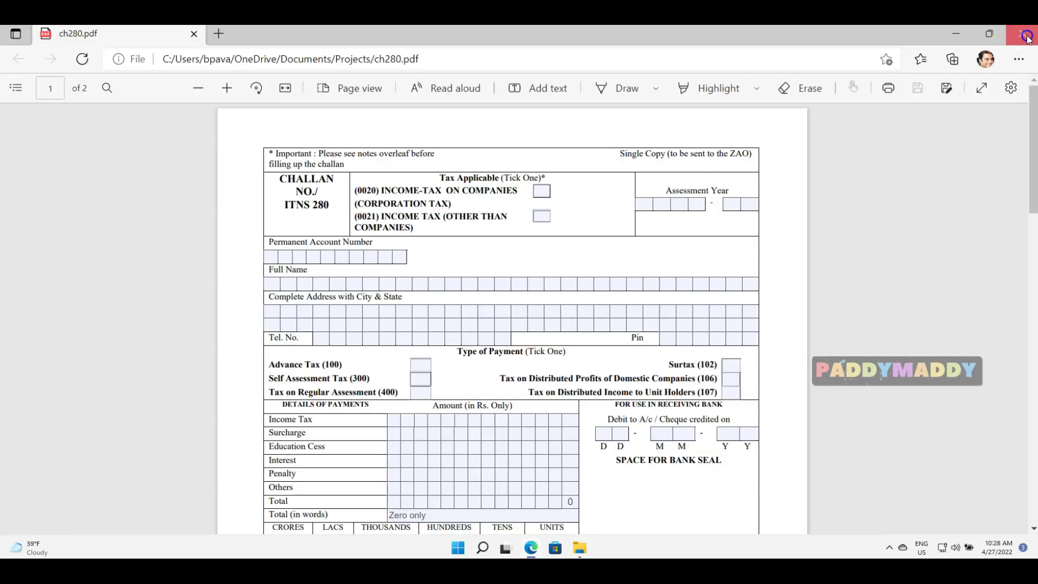
{"action": "left_click", "coordinate": [1022, 33]}
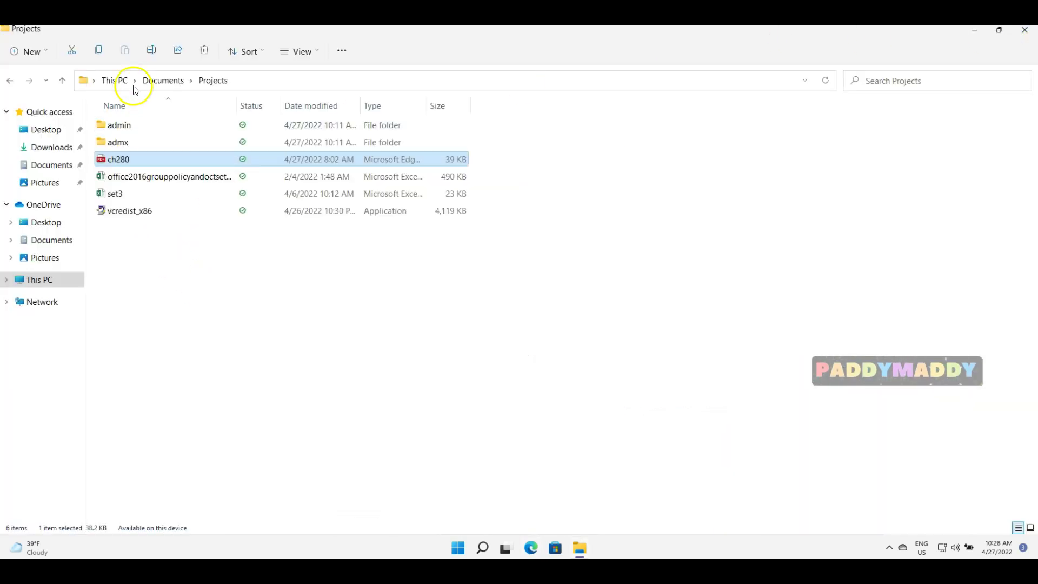
{"action": "left_click", "coordinate": [44, 110]}
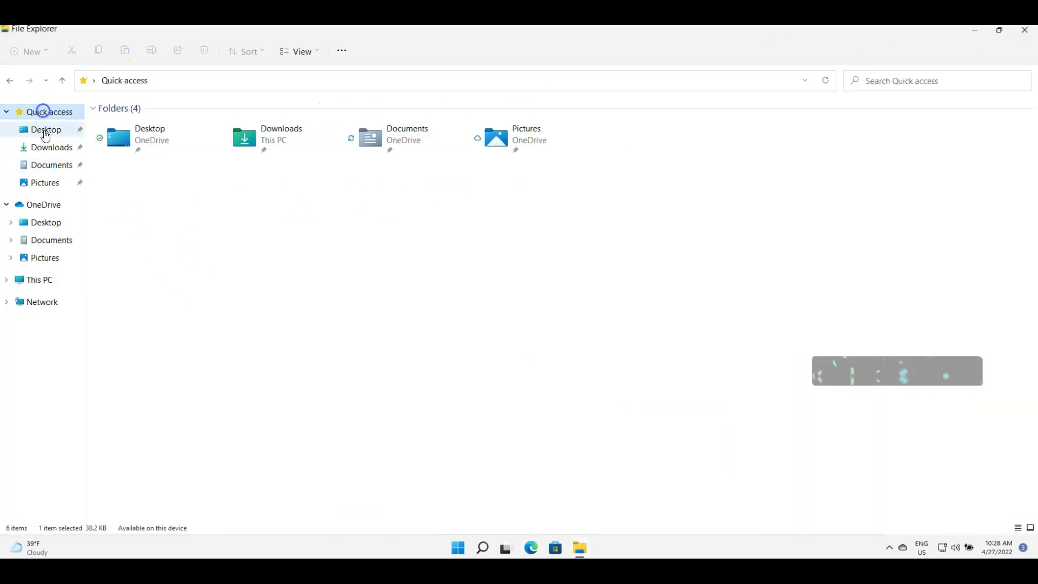
{"action": "left_click", "coordinate": [343, 54]}
{"action": "left_click", "coordinate": [296, 121]}
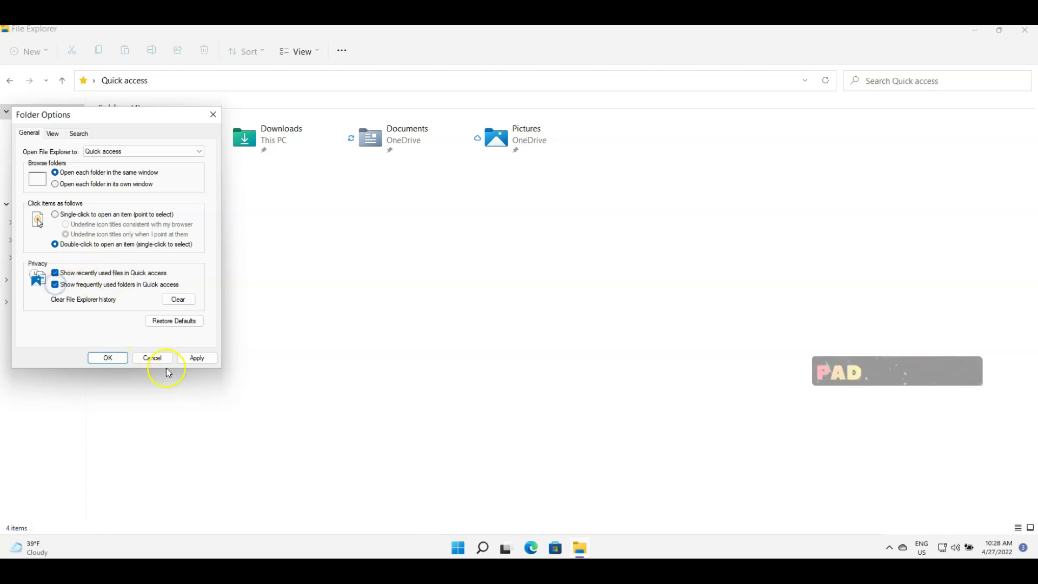
Re-enable showing recent files and frequent folders in Quick access and confirm Folder Options.
{"action": "left_click", "coordinate": [196, 358]}
{"action": "left_click", "coordinate": [107, 358]}
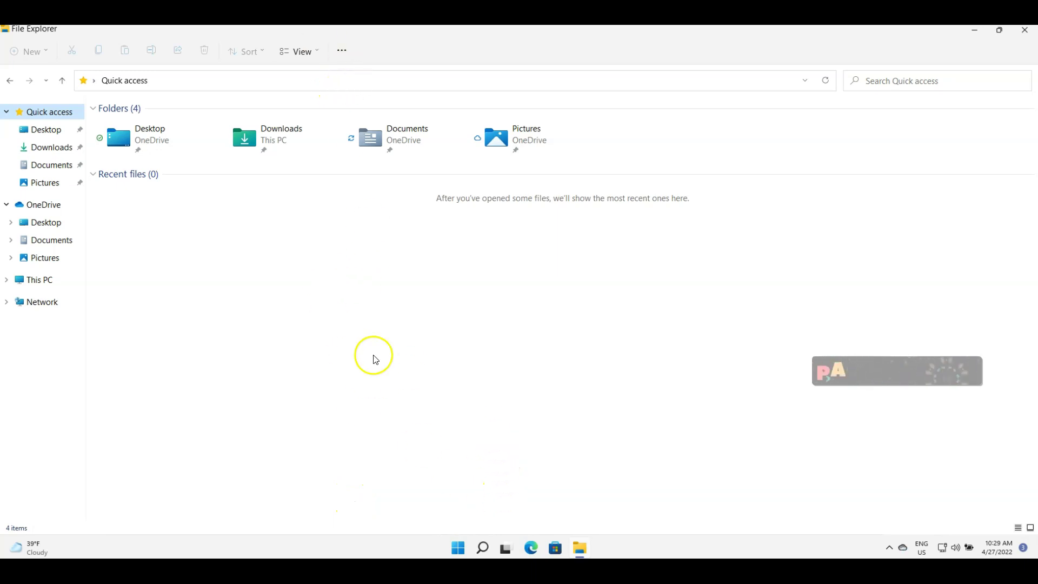
{"action": "left_click", "coordinate": [266, 357]}
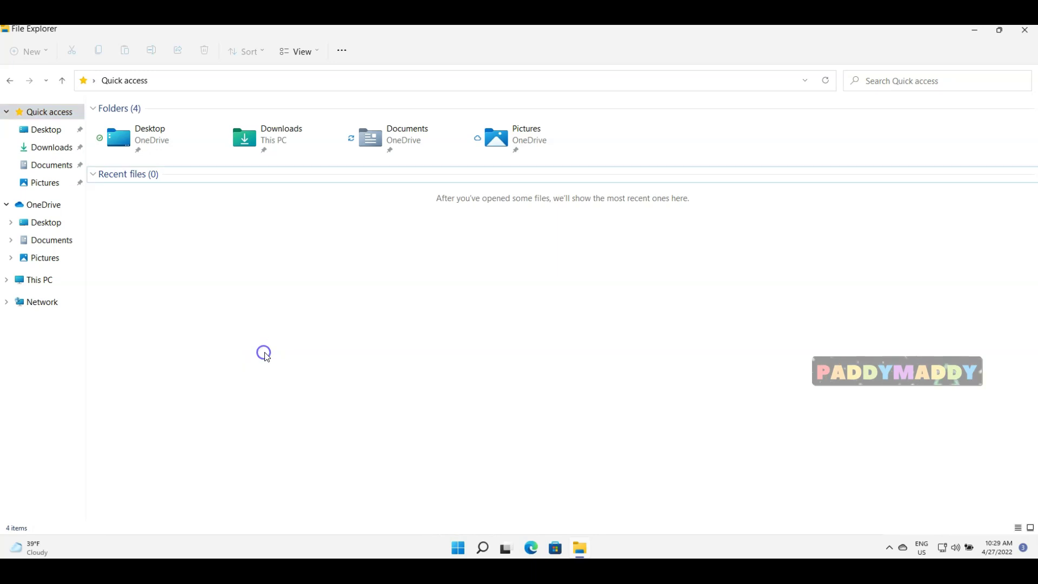
Open Pictures from Quick access and check its Unpin option without changing anything.
{"action": "left_click", "coordinate": [48, 183]}
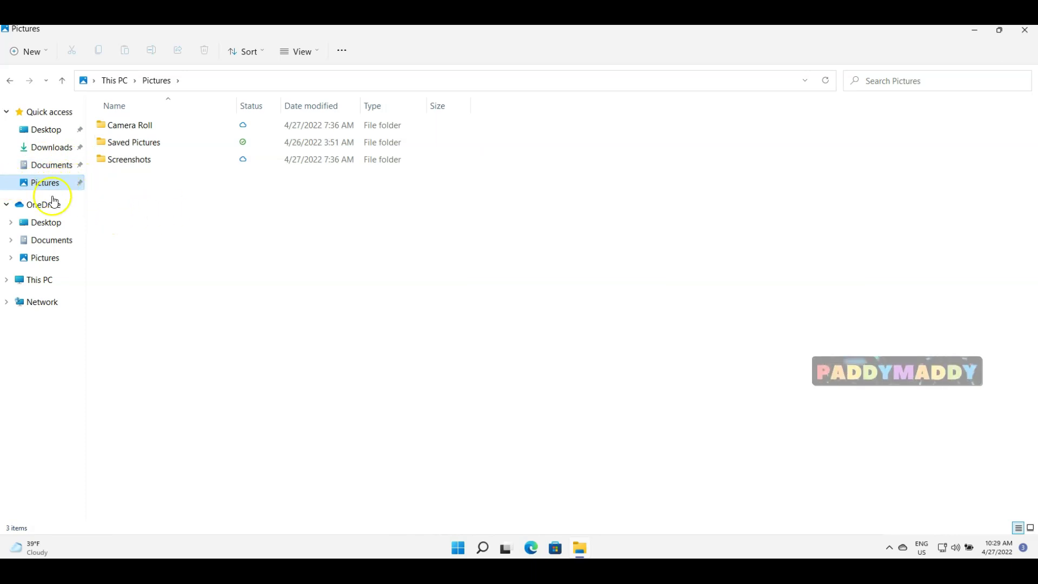
{"action": "left_click", "coordinate": [47, 183]}
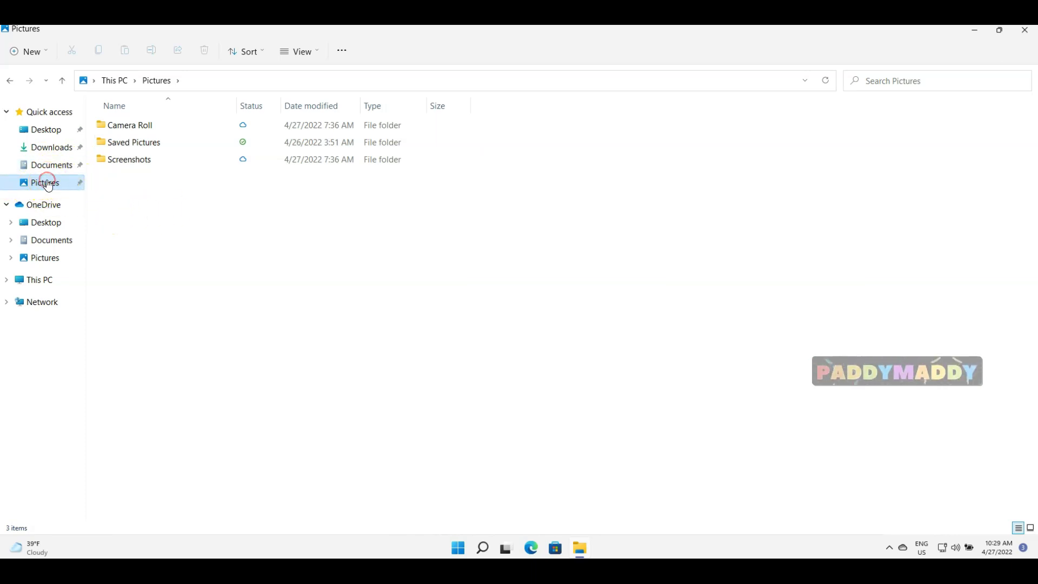
{"action": "right_click", "coordinate": [48, 183]}
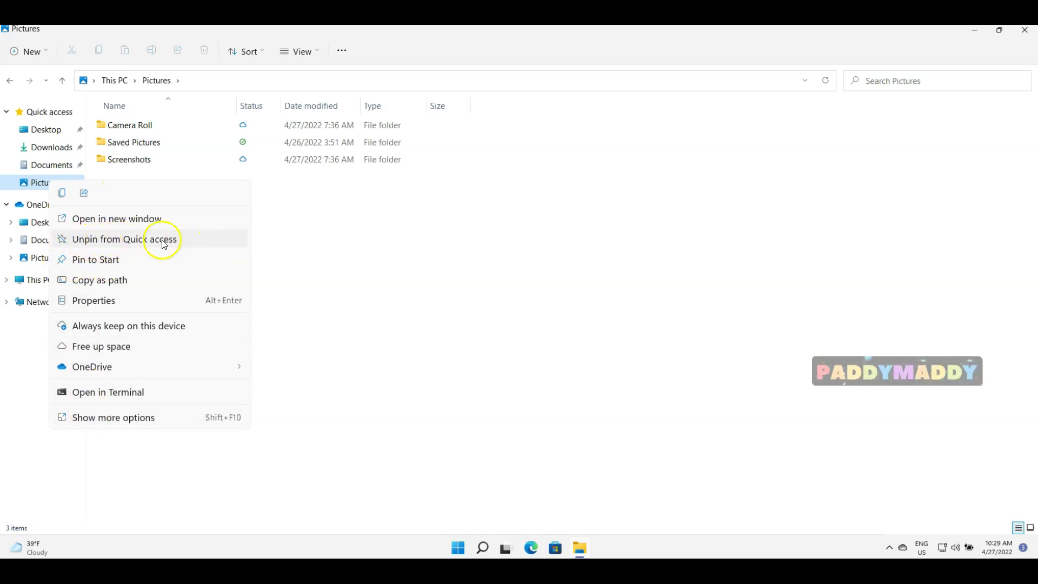
{"action": "left_click", "coordinate": [427, 293]}
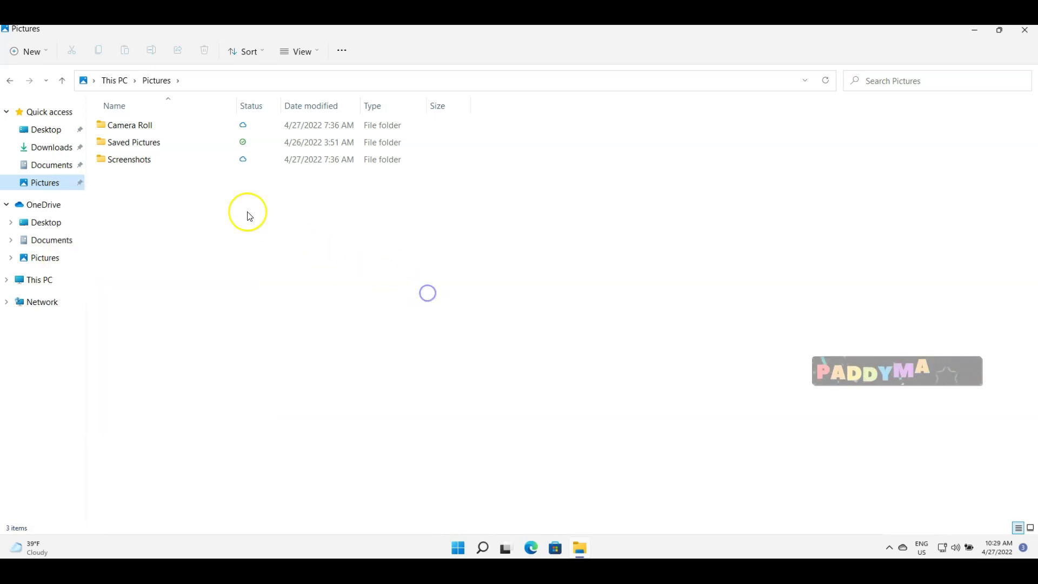
Visit OneDrive > Documents > ITFilling, return to Documents, and check the Start menu's pinned items.
{"action": "left_click", "coordinate": [46, 206]}
{"action": "left_click", "coordinate": [47, 208]}
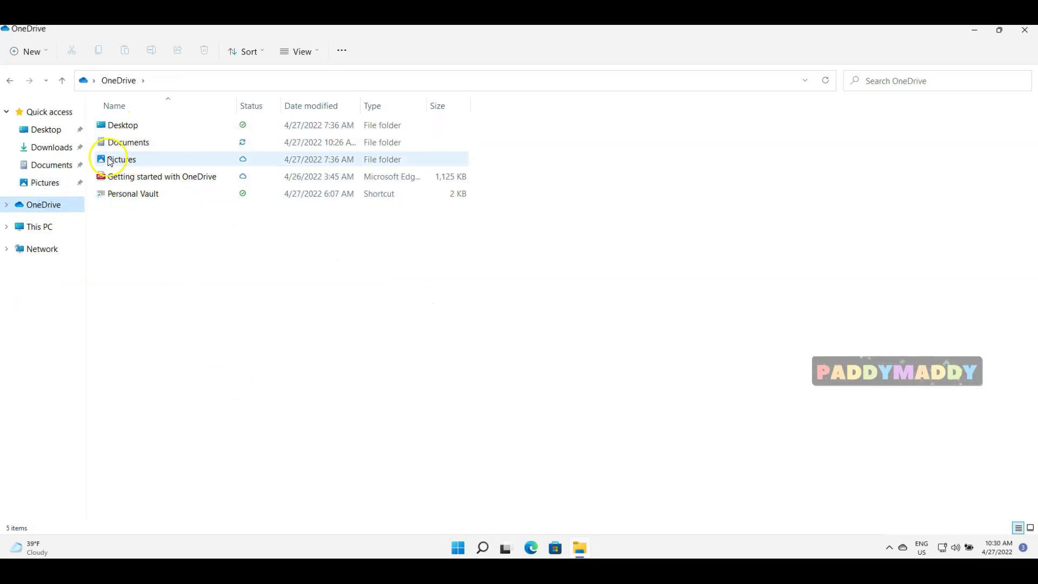
{"action": "double_click", "coordinate": [127, 142]}
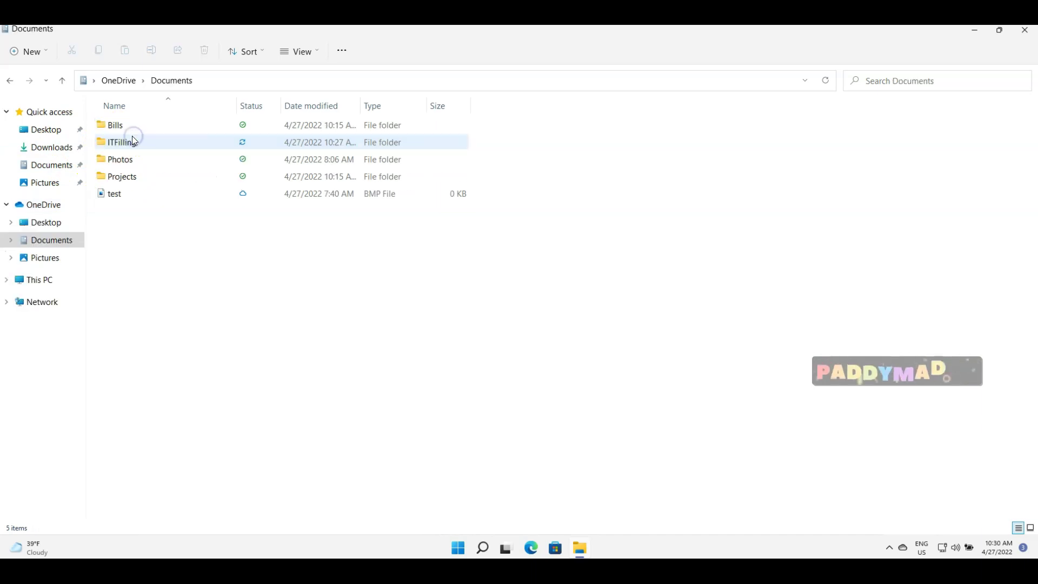
{"action": "double_click", "coordinate": [136, 142]}
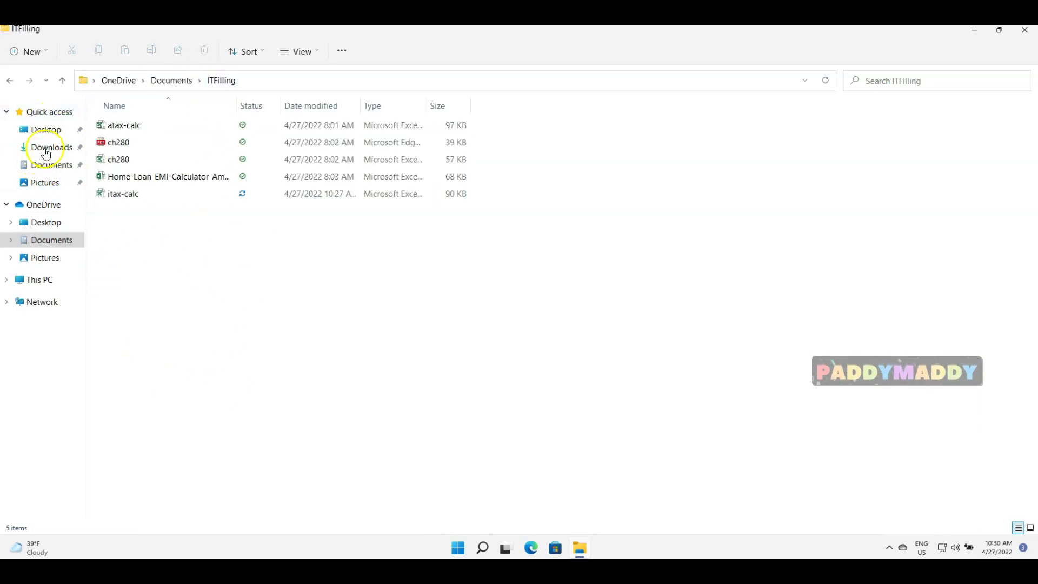
{"action": "left_click", "coordinate": [169, 81]}
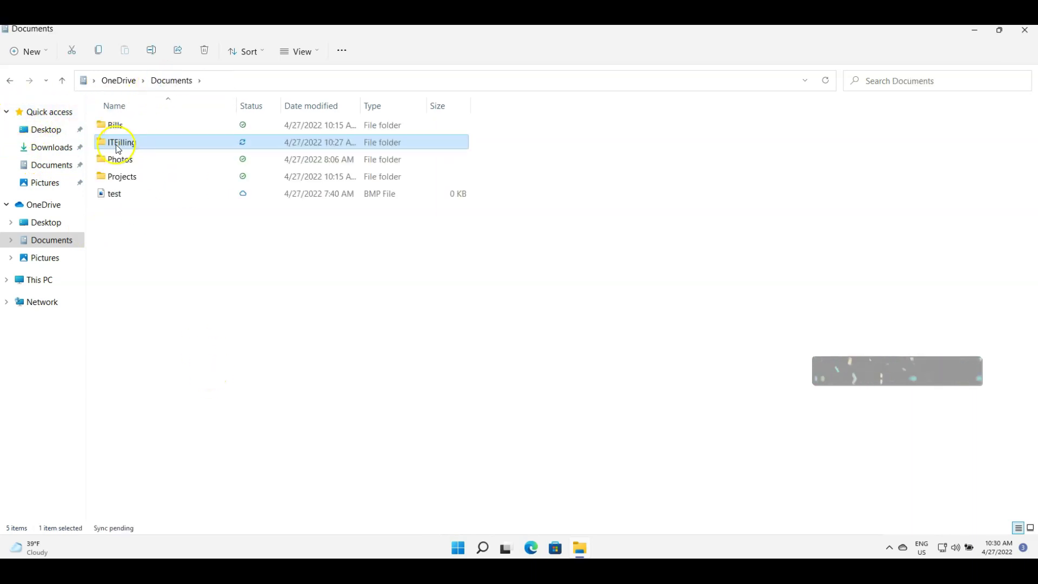
{"action": "right_click", "coordinate": [118, 148]}
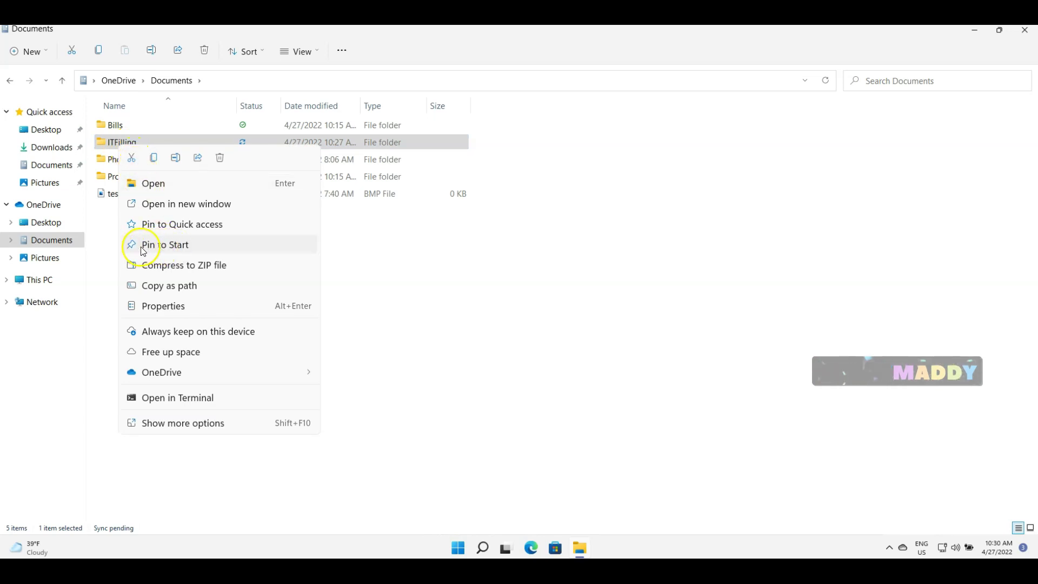
{"action": "left_click", "coordinate": [458, 548]}
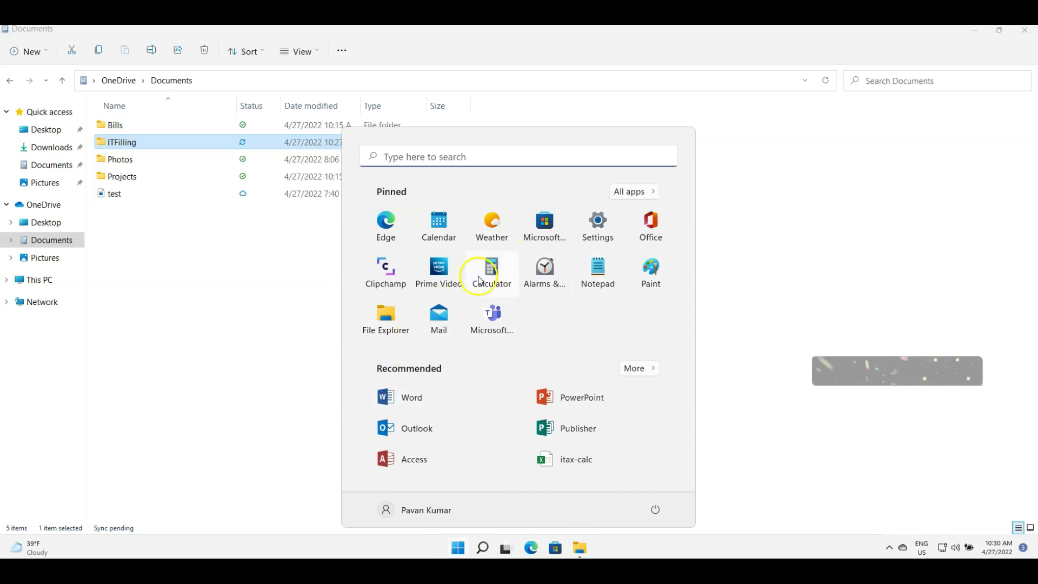
Pin ITFilling to Quick access and open it from its new navigation entry.
{"action": "right_click", "coordinate": [130, 147]}
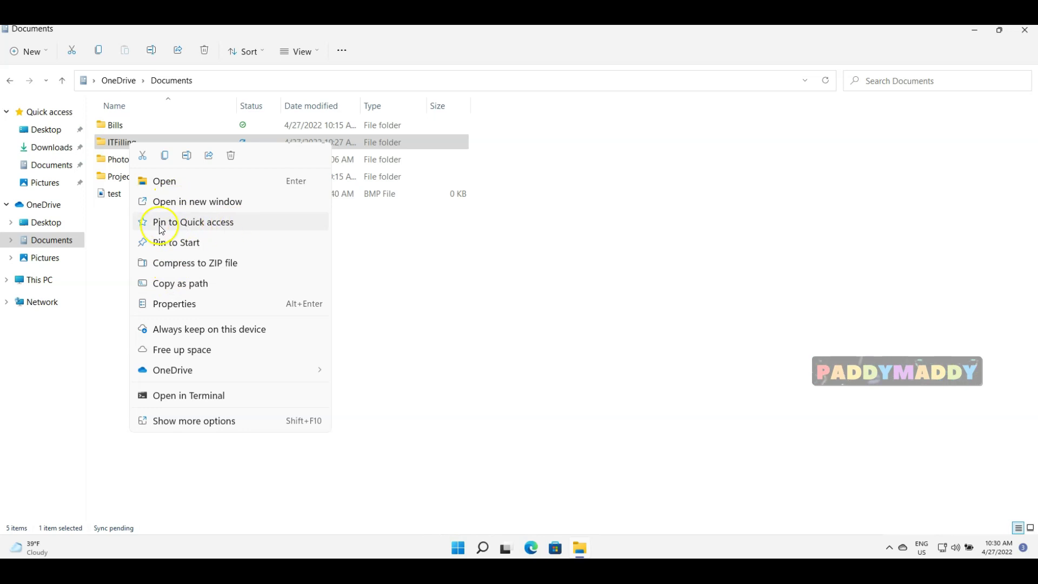
{"action": "left_click", "coordinate": [219, 232]}
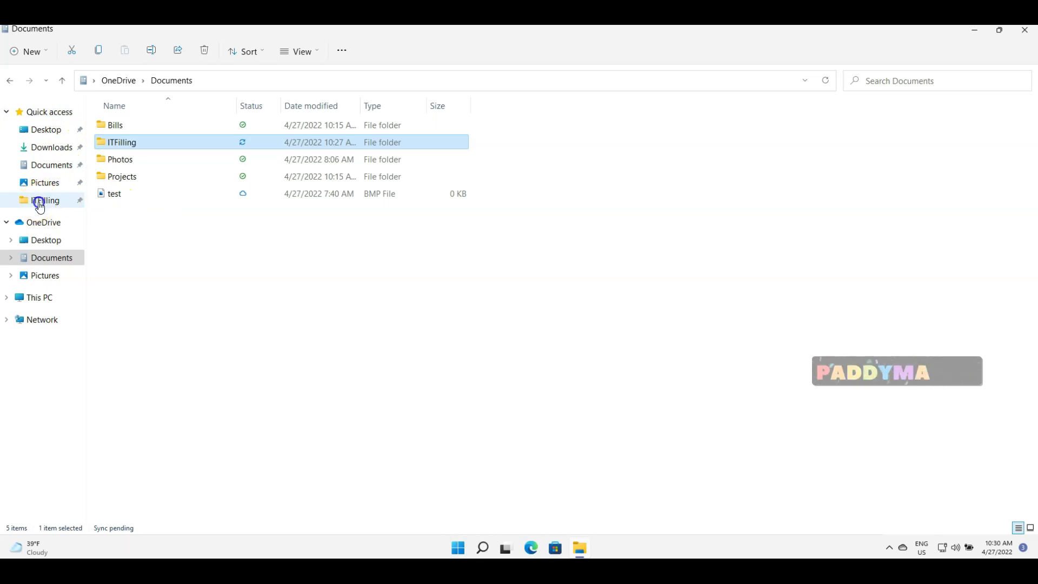
{"action": "left_click", "coordinate": [39, 205]}
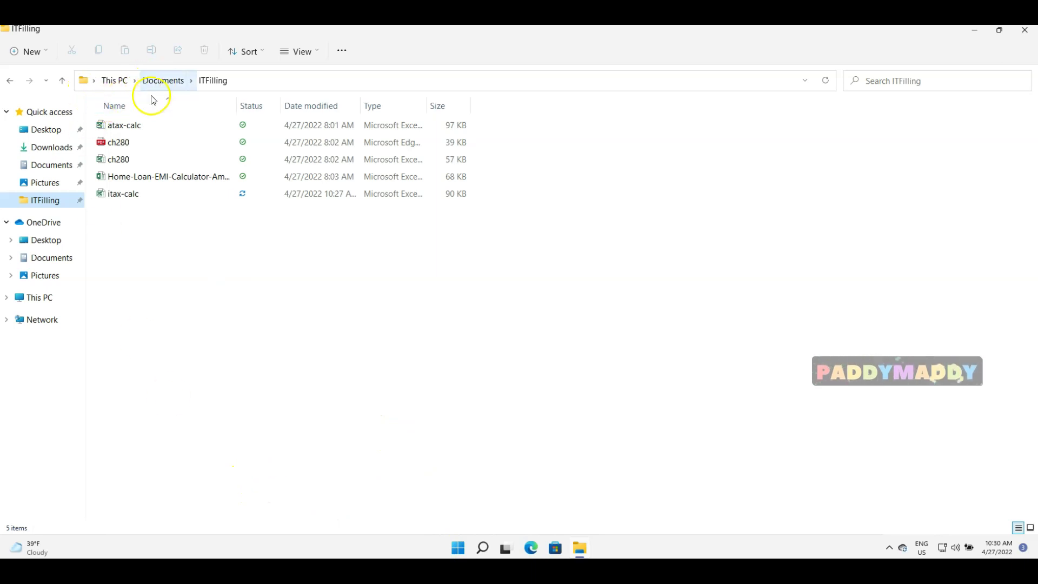
Pin the Photos folder to Start, open it from the Start menu, then close its window.
{"action": "left_click", "coordinate": [168, 80]}
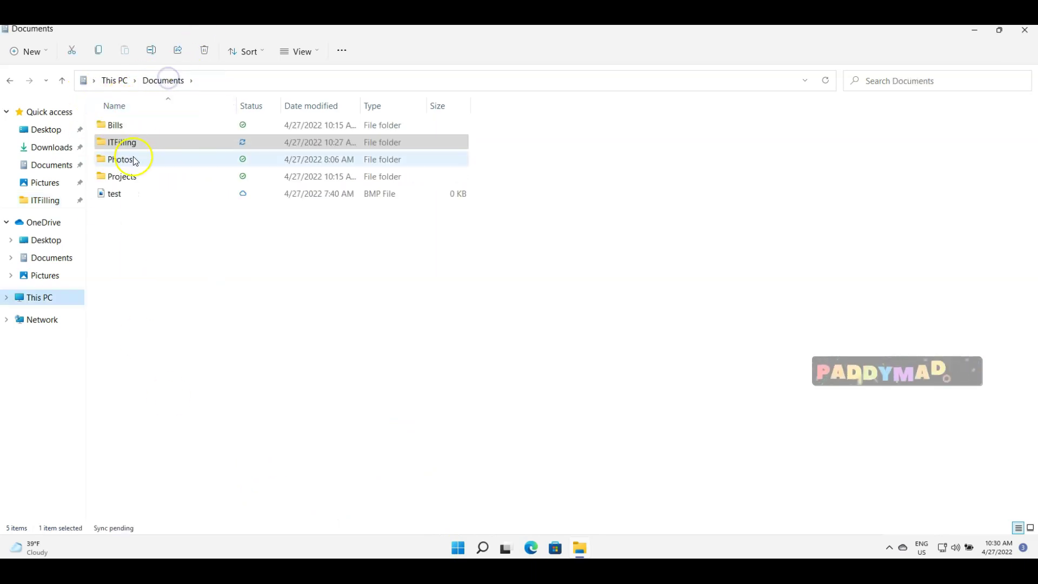
{"action": "left_click", "coordinate": [135, 161]}
{"action": "right_click", "coordinate": [135, 158]}
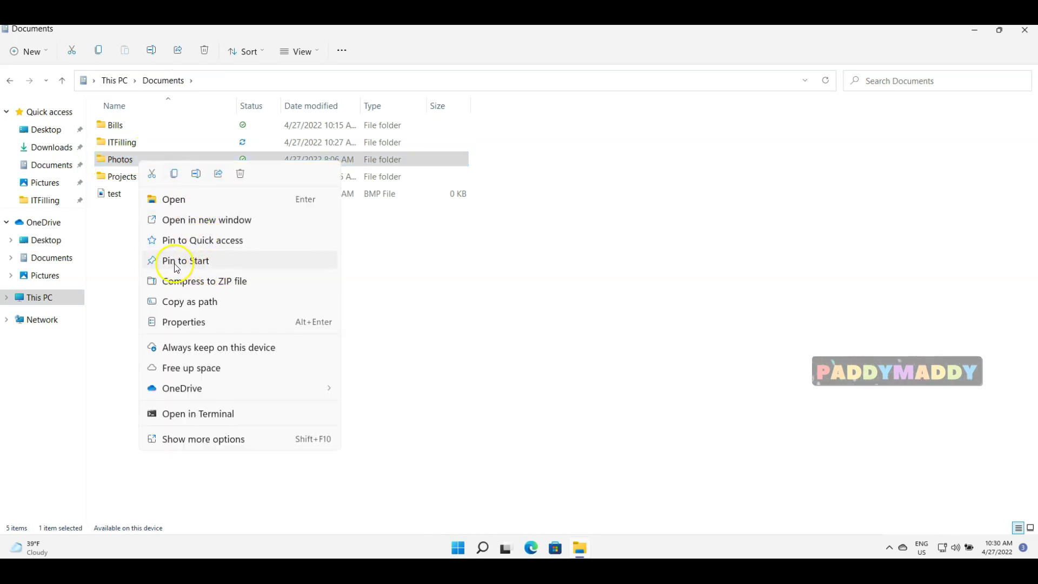
{"action": "left_click", "coordinate": [191, 261]}
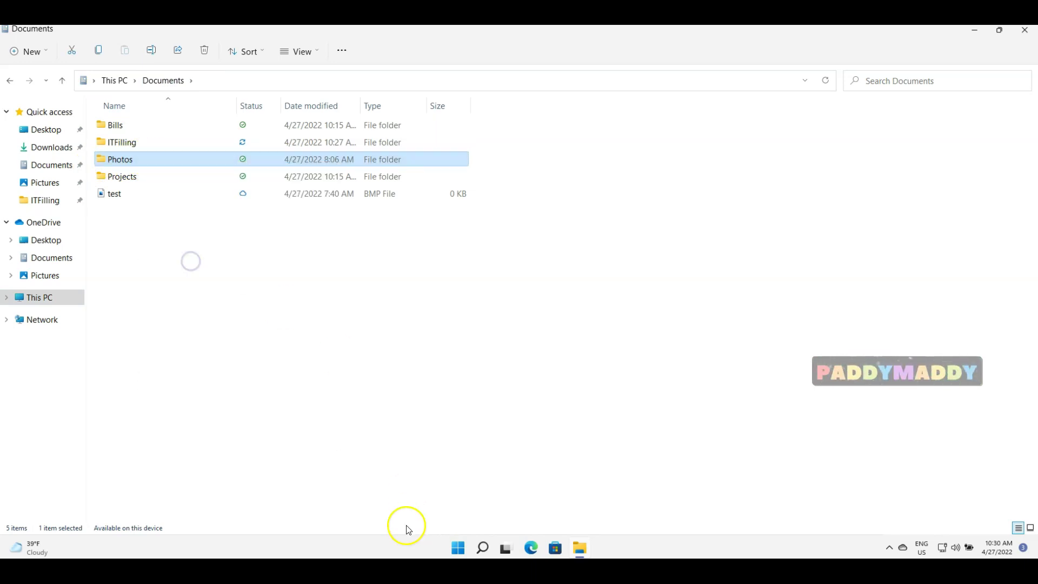
{"action": "left_click", "coordinate": [458, 548]}
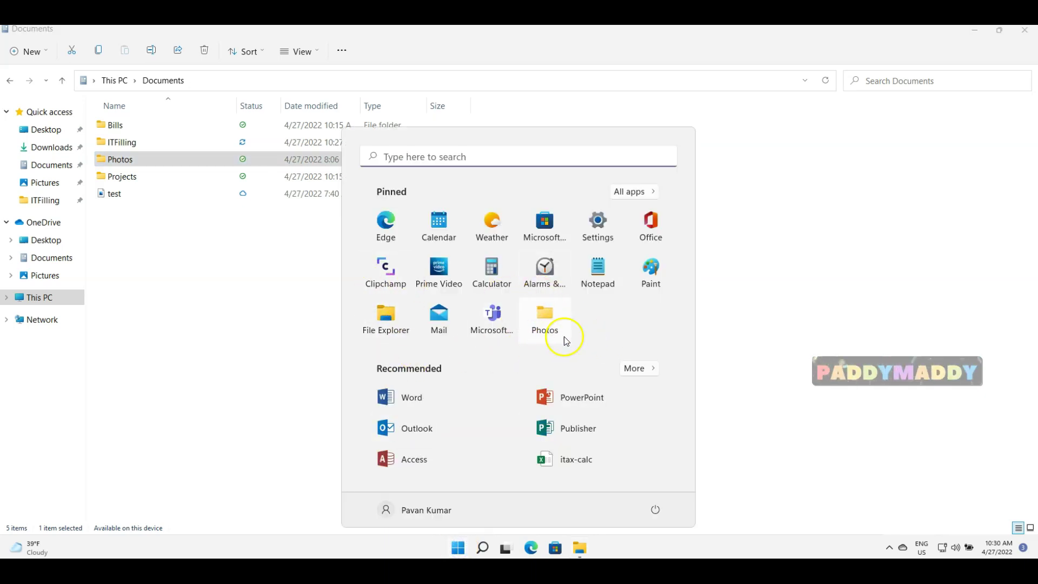
{"action": "left_click", "coordinate": [546, 325]}
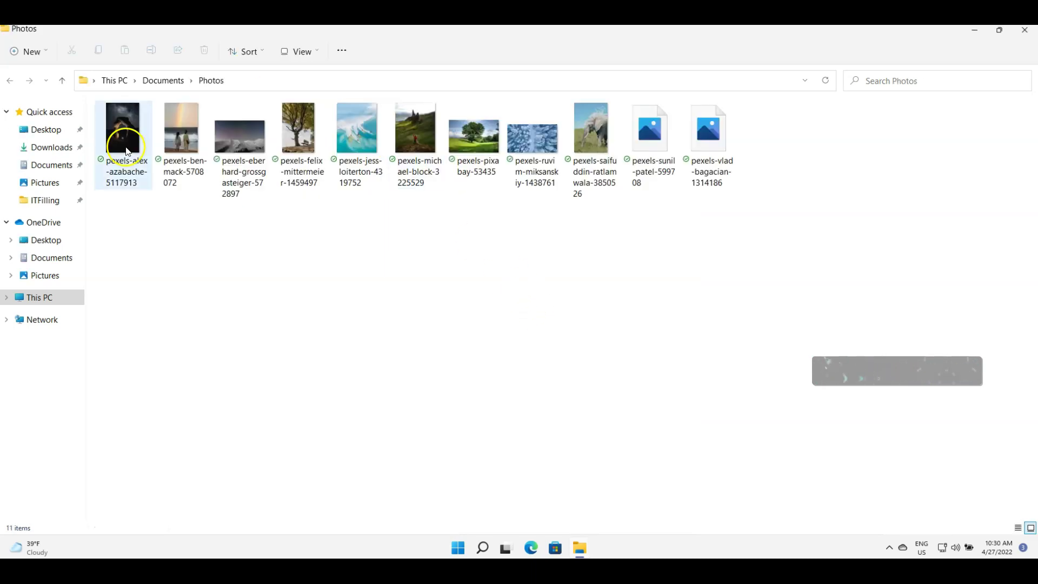
{"action": "left_click", "coordinate": [1025, 30]}
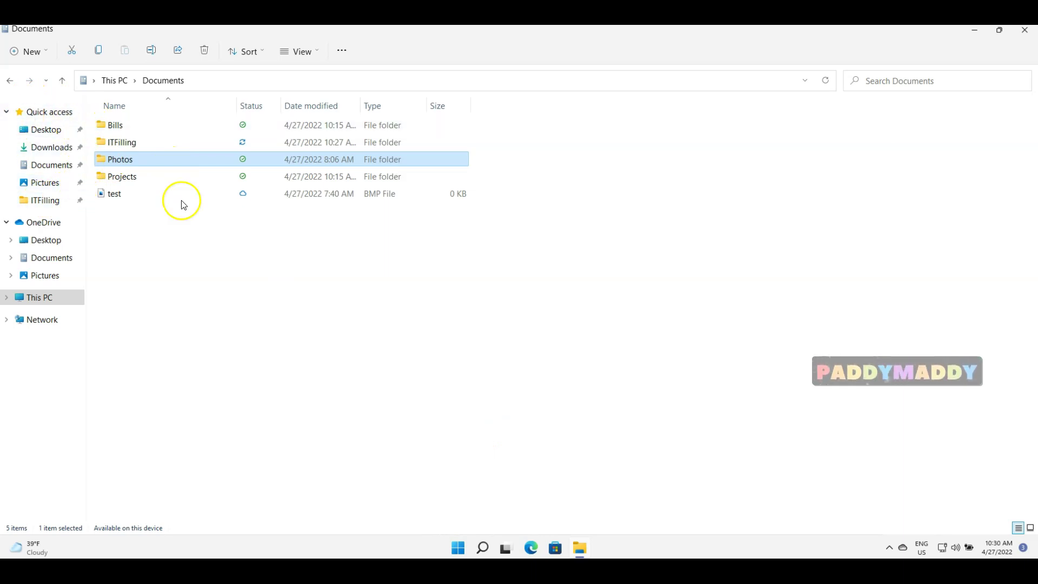
Send the Projects folder to the desktop as a shortcut, then reveal the desktop from the Start menu's right-click list.
{"action": "left_click", "coordinate": [202, 314]}
{"action": "left_click", "coordinate": [125, 181]}
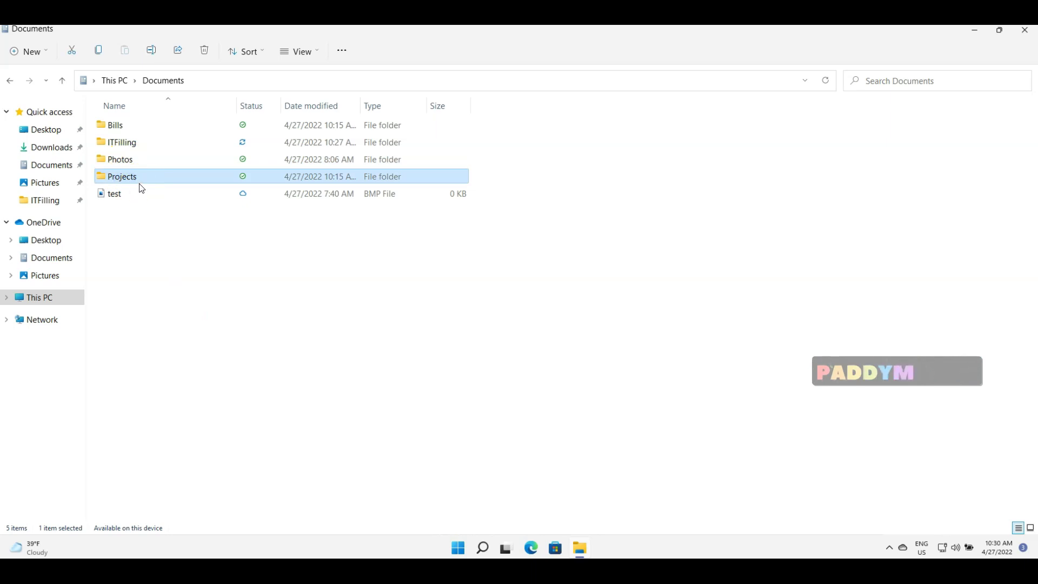
{"action": "right_click", "coordinate": [132, 184]}
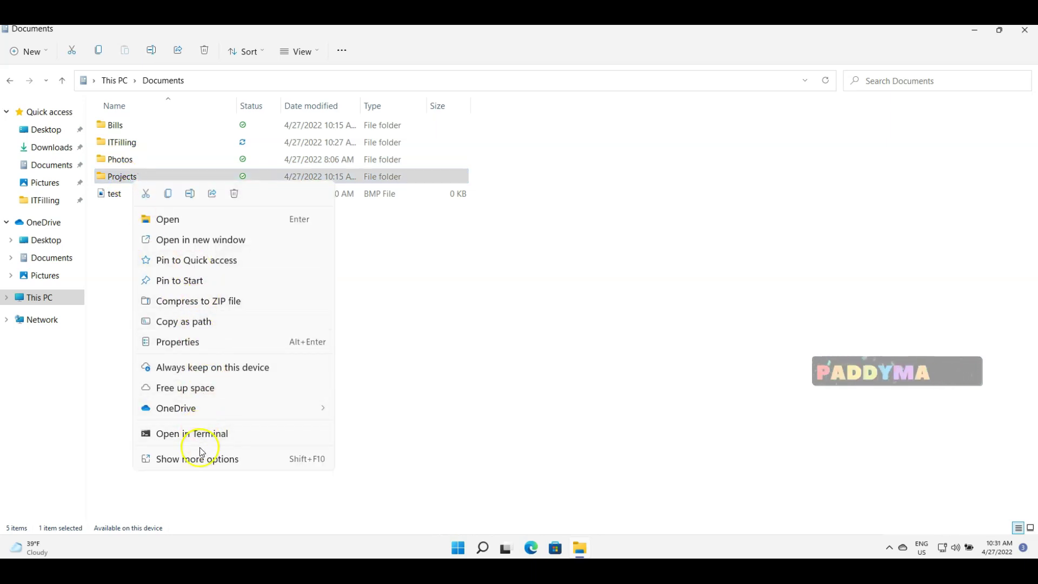
{"action": "left_click", "coordinate": [191, 465]}
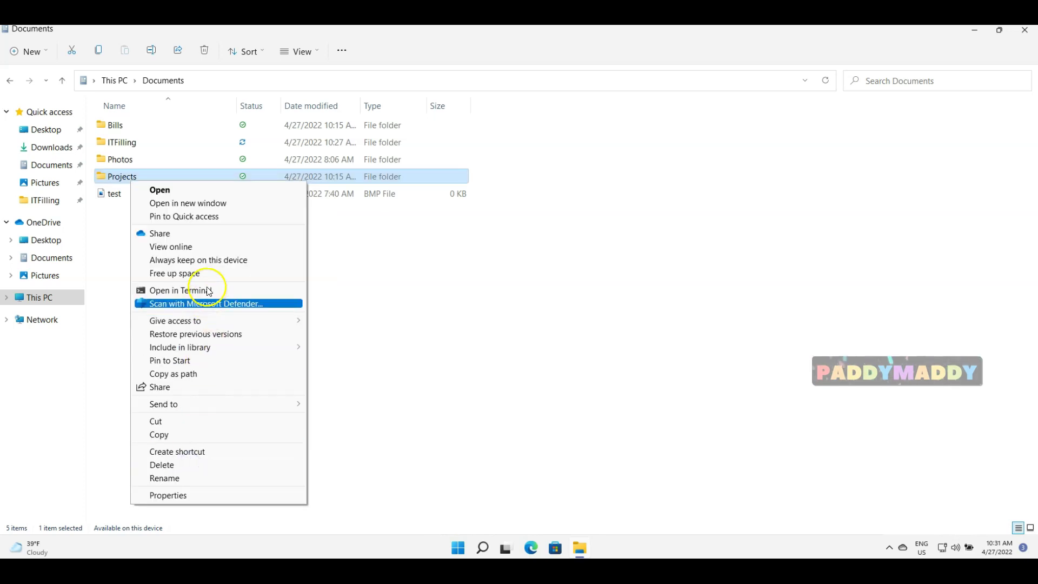
{"action": "mouse_move", "coordinate": [211, 408]}
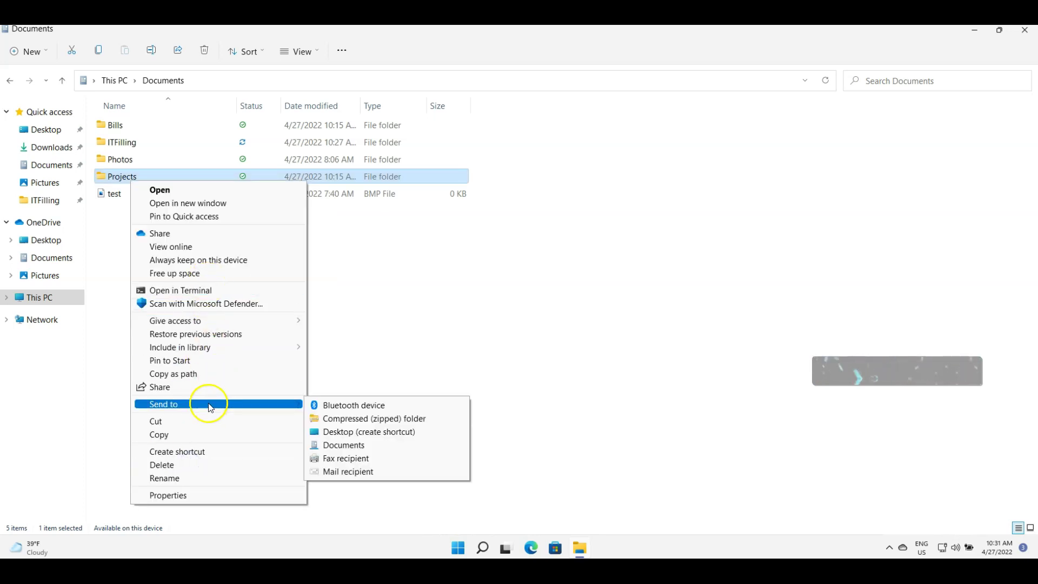
{"action": "left_click", "coordinate": [364, 436]}
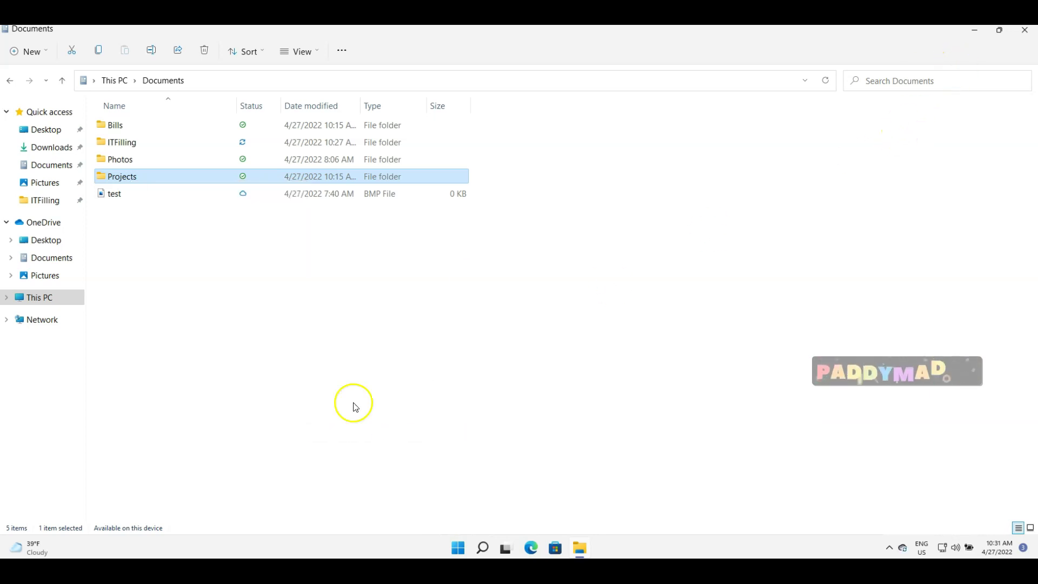
{"action": "right_click", "coordinate": [460, 551]}
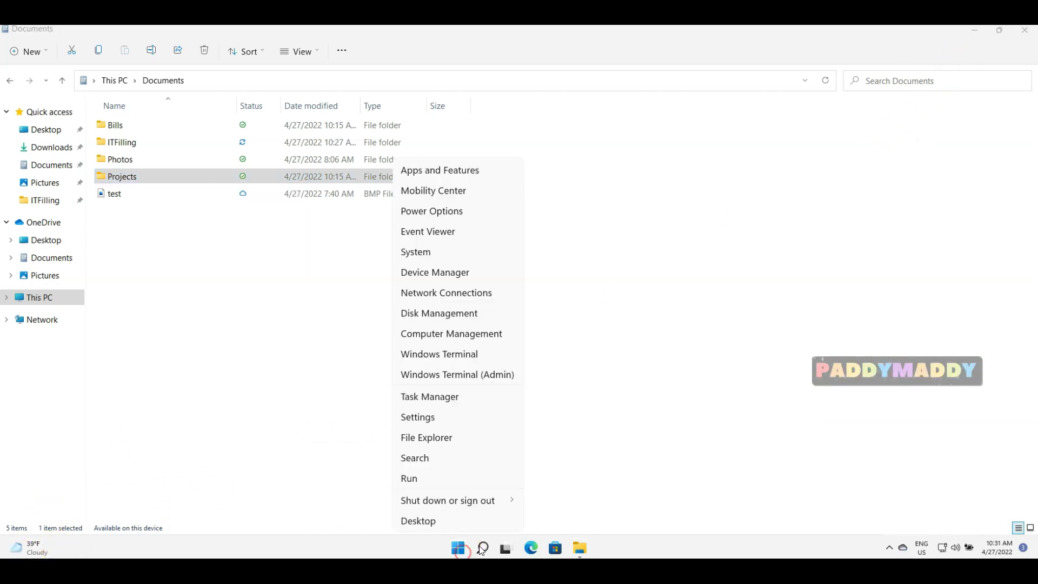
{"action": "left_click", "coordinate": [416, 519]}
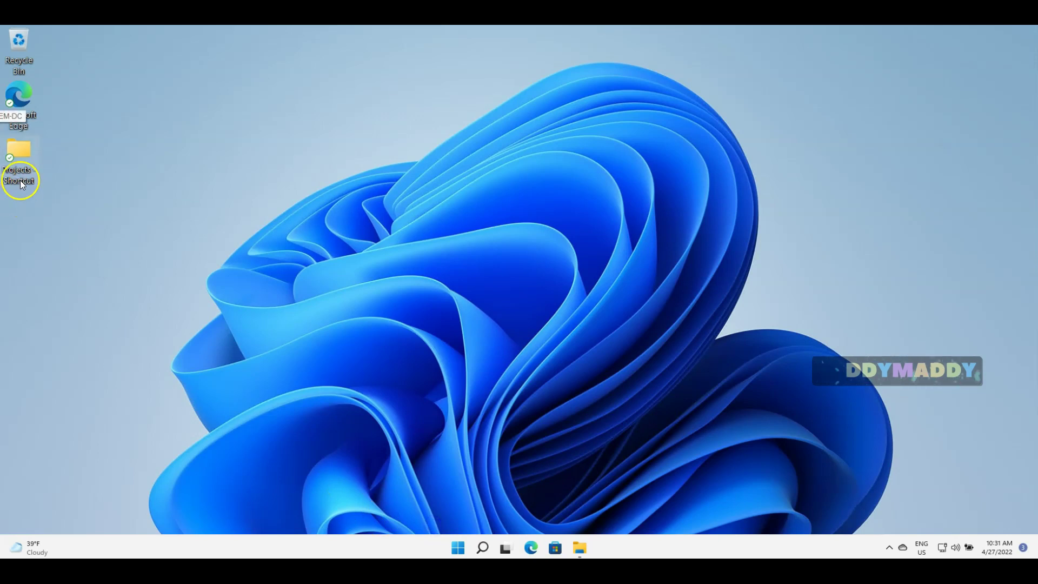
Open Projects via its new desktop shortcut and select the Office 2016 settings workbook.
{"action": "double_click", "coordinate": [13, 150]}
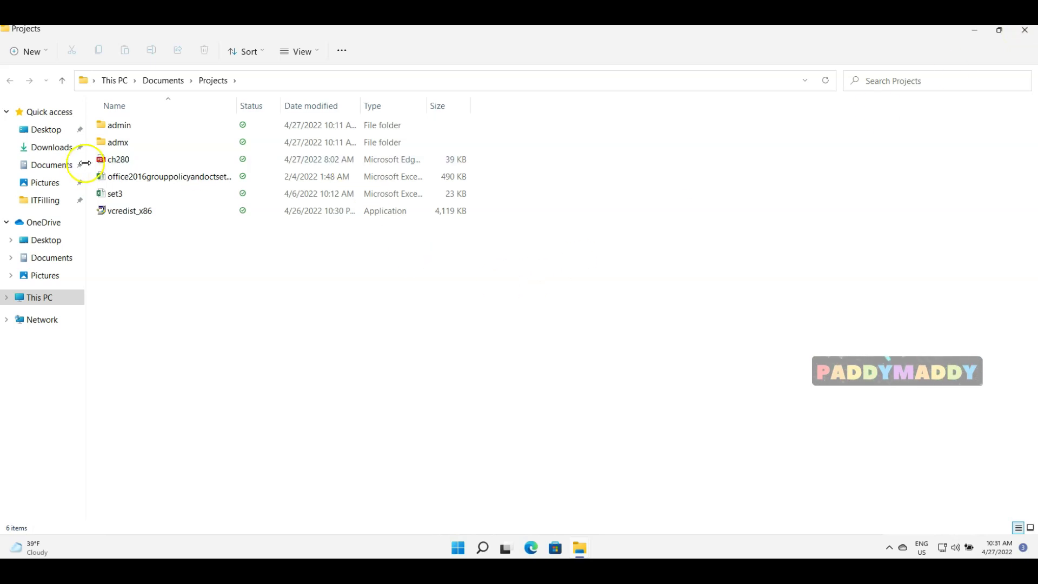
{"action": "left_click", "coordinate": [125, 181]}
Open the office2016grouppolicyandoctsettings workbook in Excel and close it, then do the same with set3.
{"action": "double_click", "coordinate": [126, 182]}
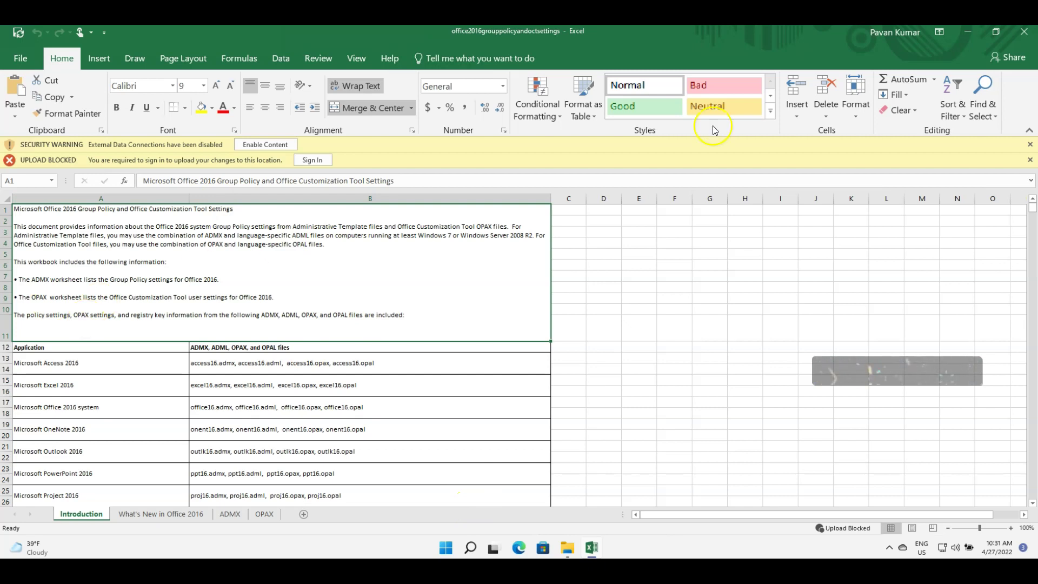
{"action": "left_click", "coordinate": [1024, 31]}
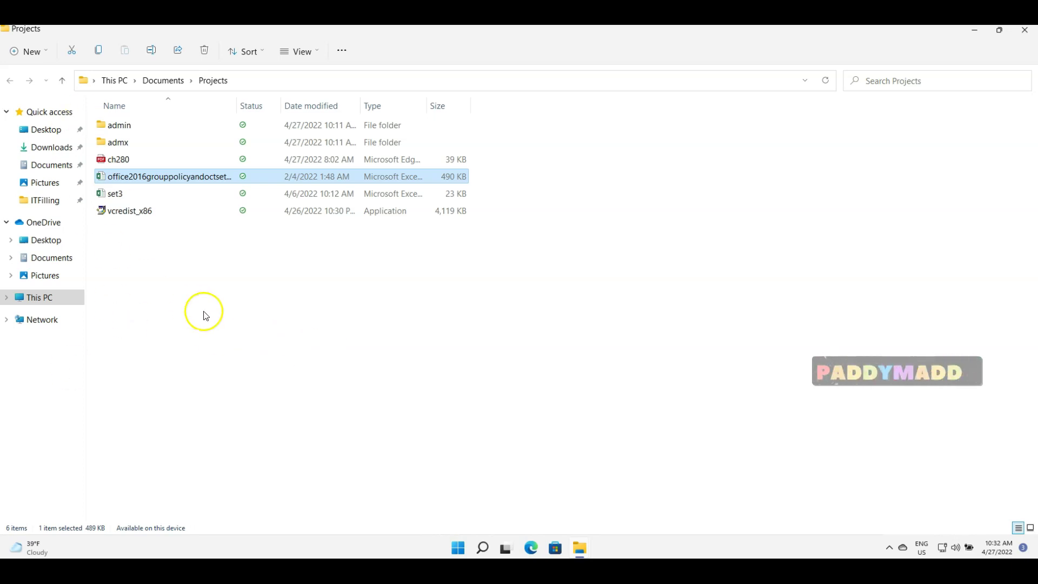
{"action": "double_click", "coordinate": [120, 193]}
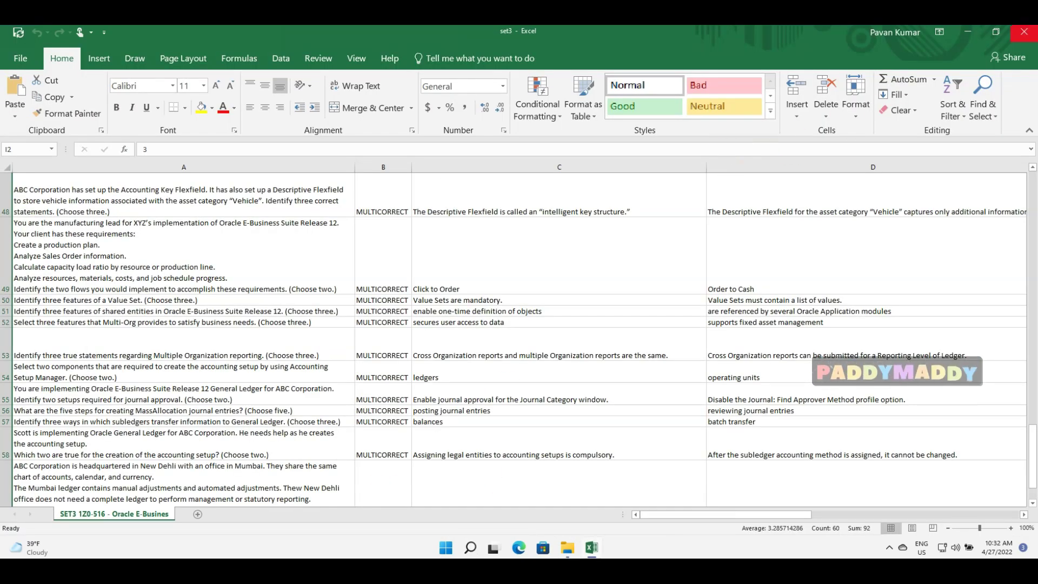
{"action": "left_click", "coordinate": [1025, 32]}
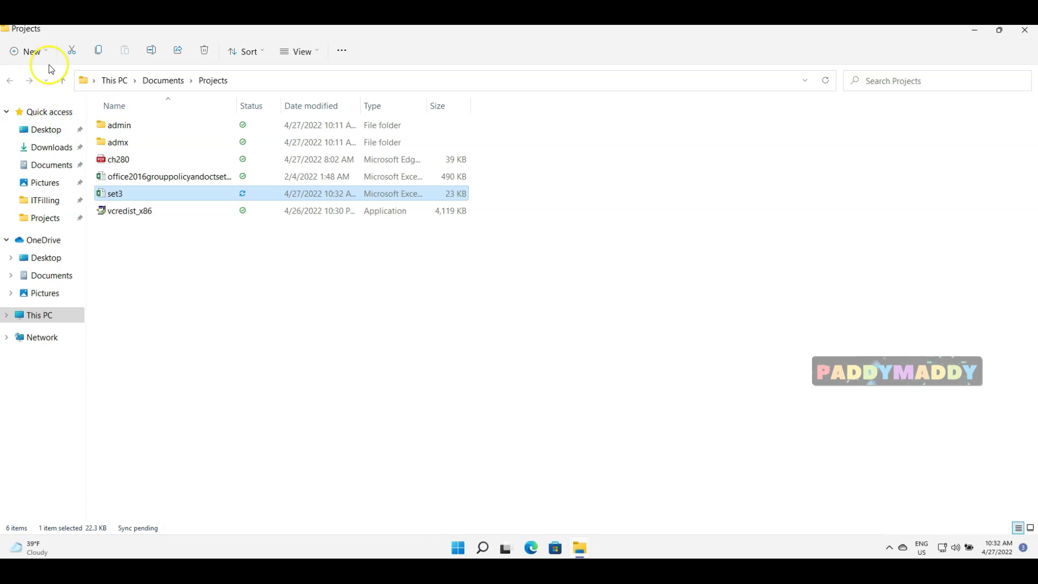